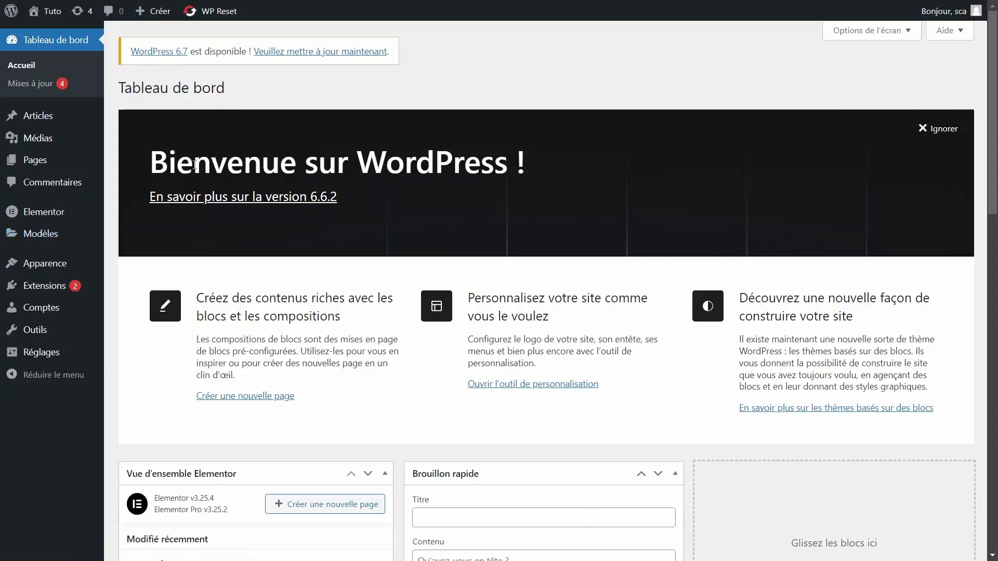
mouse_move(74, 225)
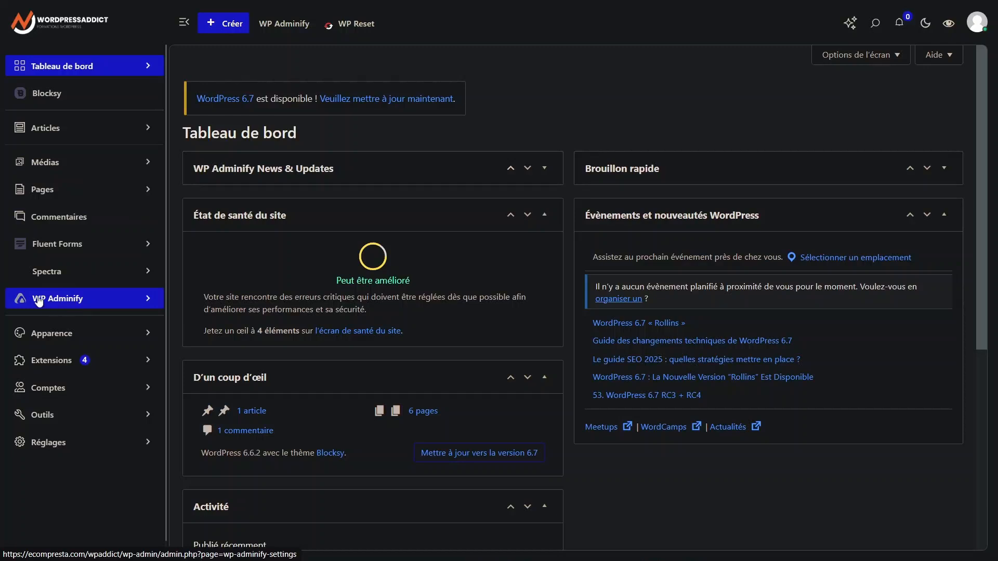
click(85, 301)
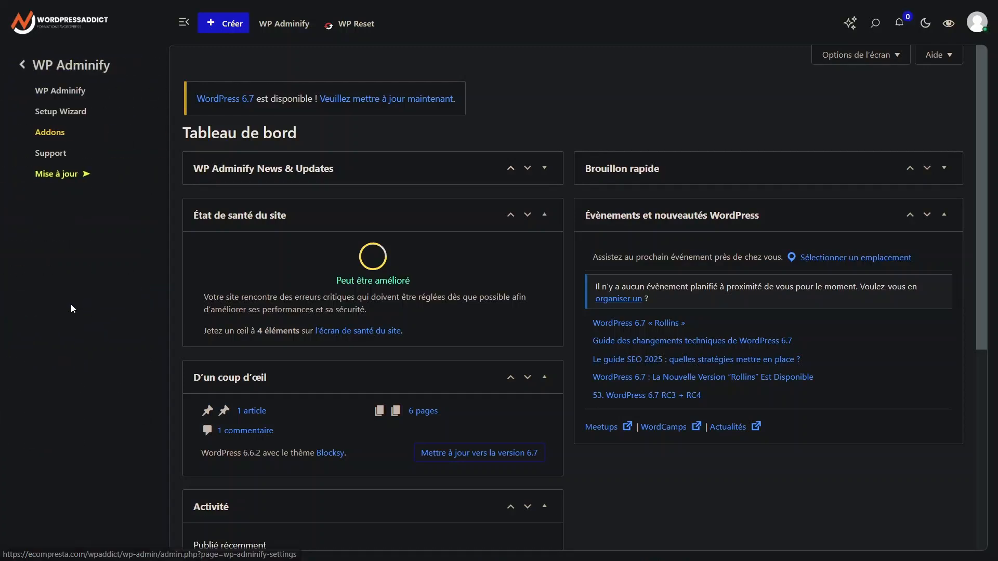
click(23, 65)
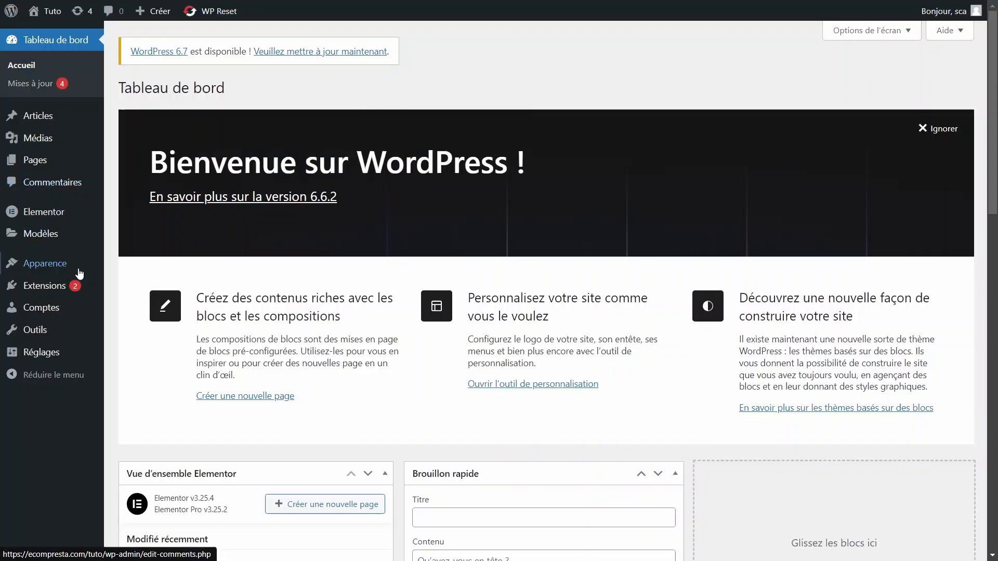
- Search the WordPress extension directory for "wp adminify" and install and activate the WP Adminify plugin
mouse_move(74, 292)
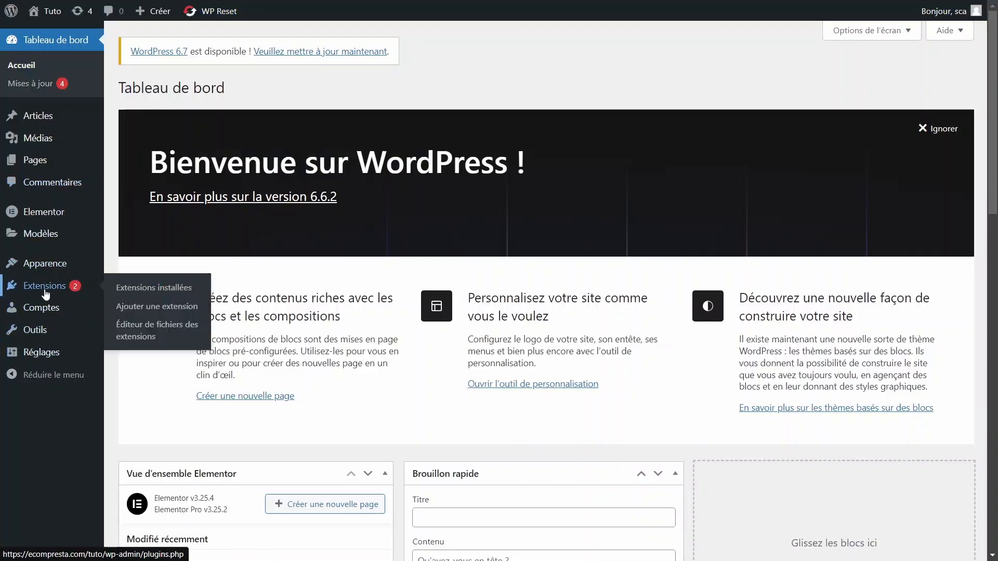
mouse_move(88, 317)
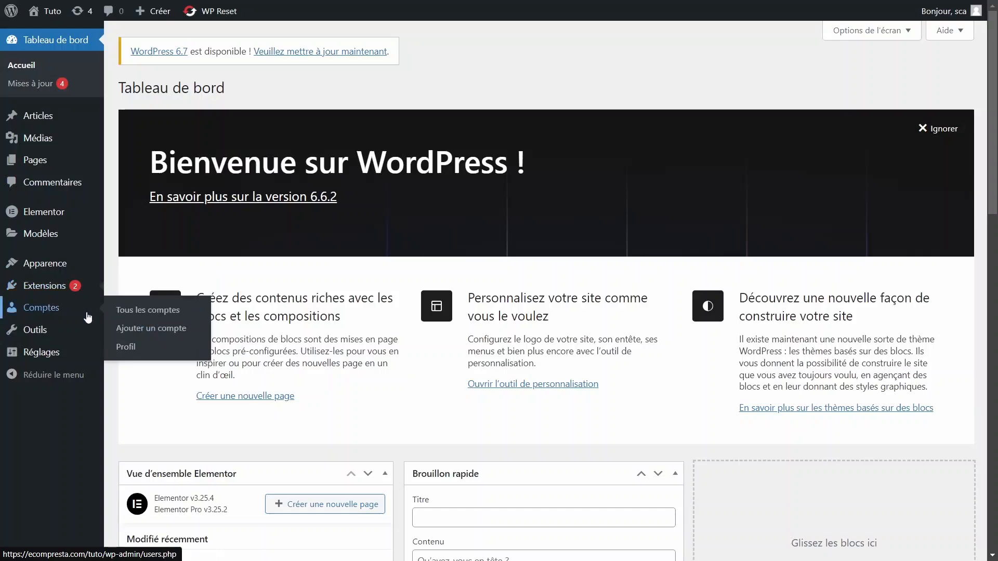
click(150, 306)
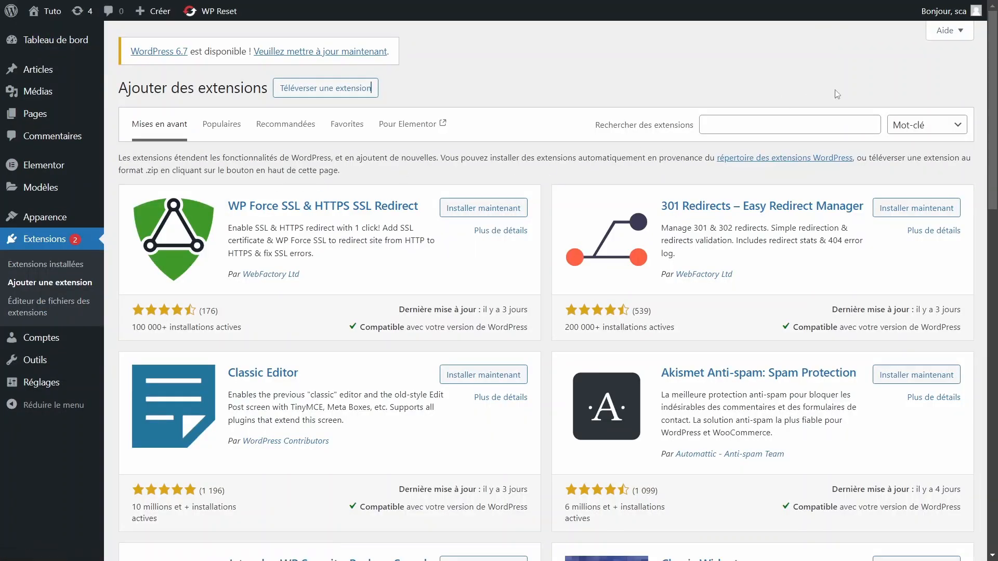
click(779, 130)
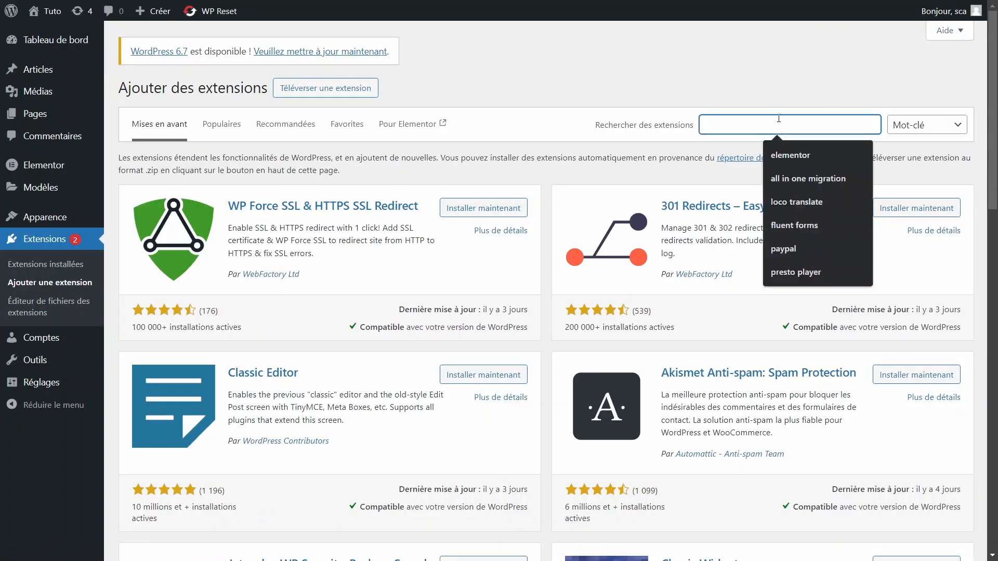
text(wp adminify)
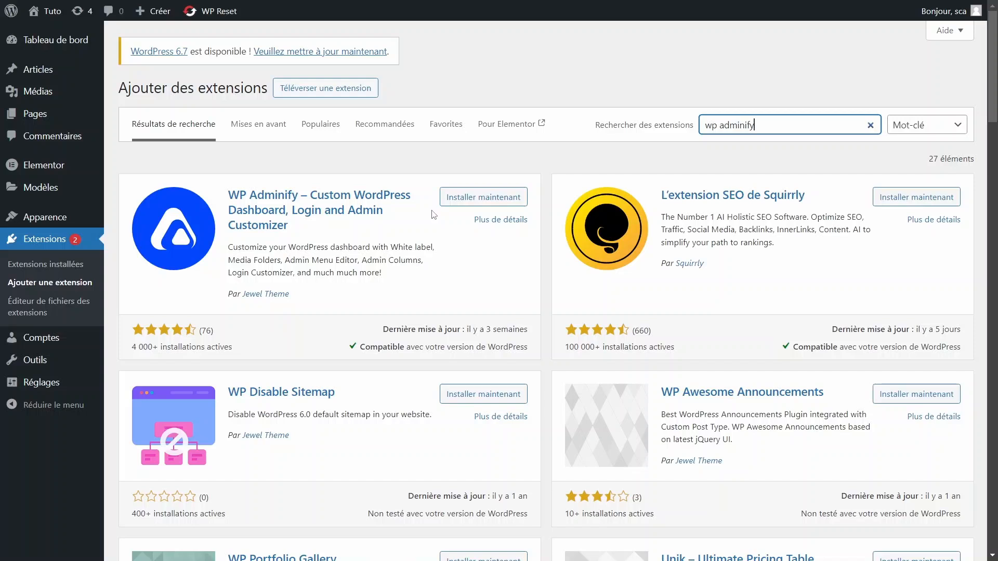
drag(245, 247, 438, 251)
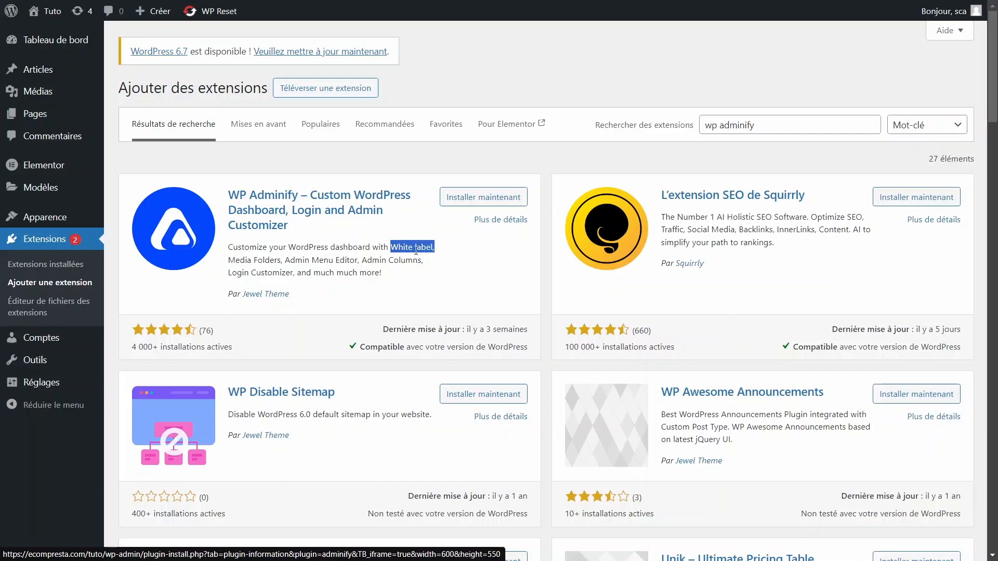
click(469, 197)
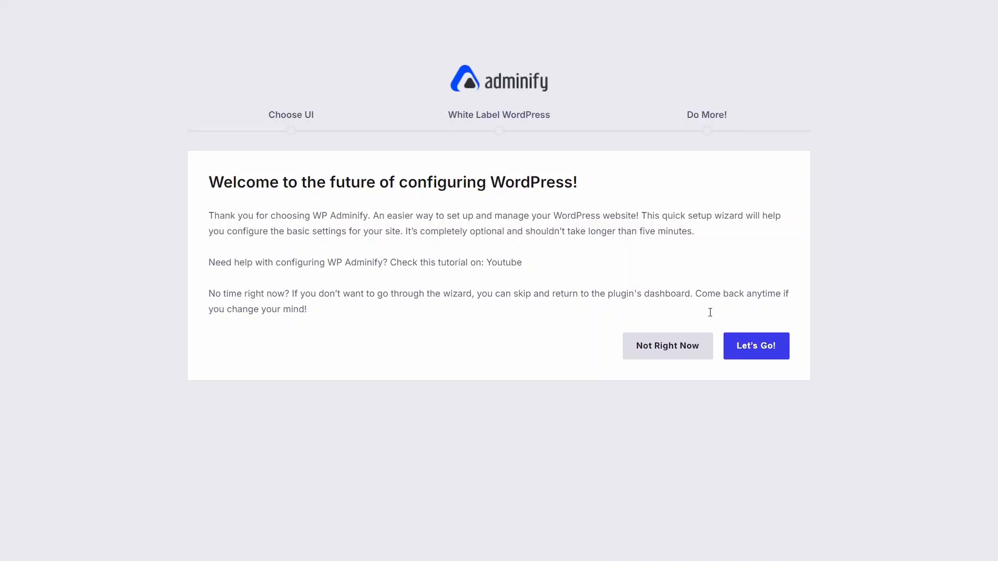
- Start the WP Adminify setup wizard and choose Adminify UI as the user interface
click(756, 348)
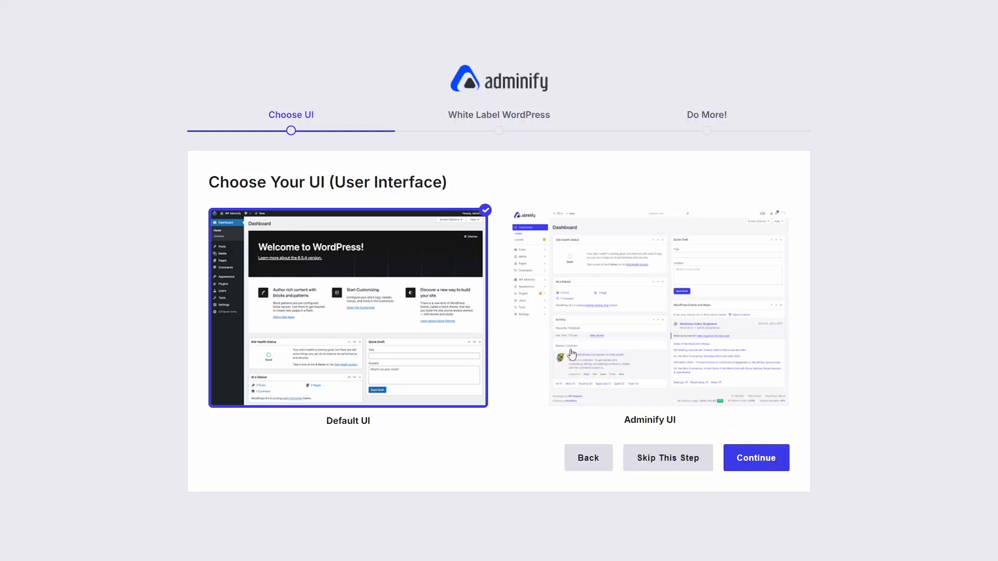
click(627, 303)
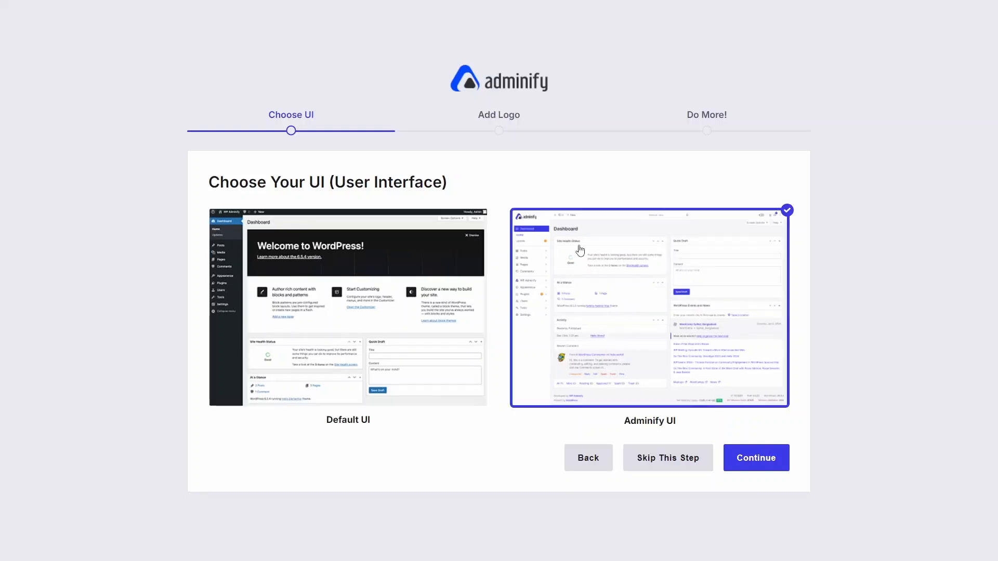
click(752, 464)
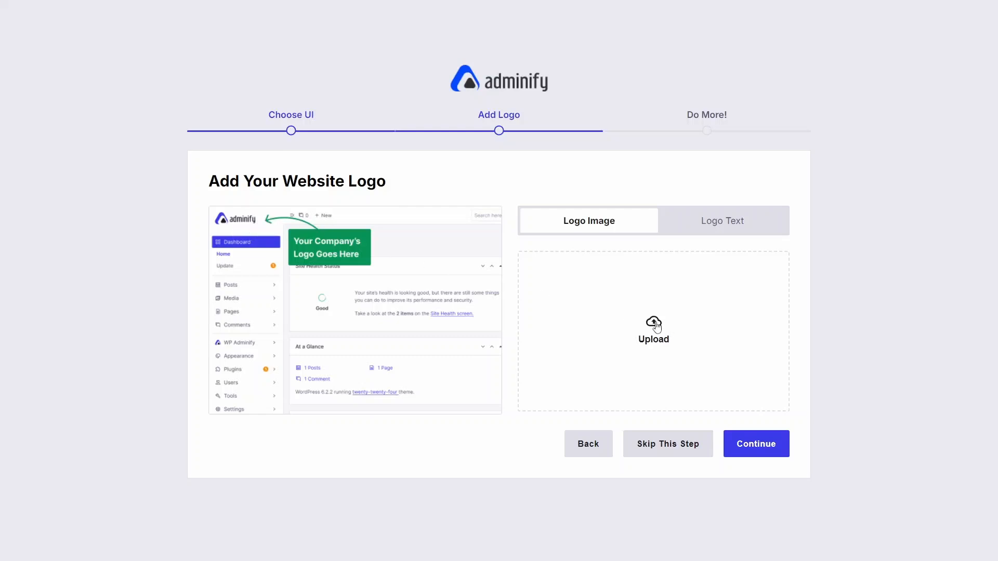
- Add the PolyAgency logo from the media library as the website's logo image
click(654, 326)
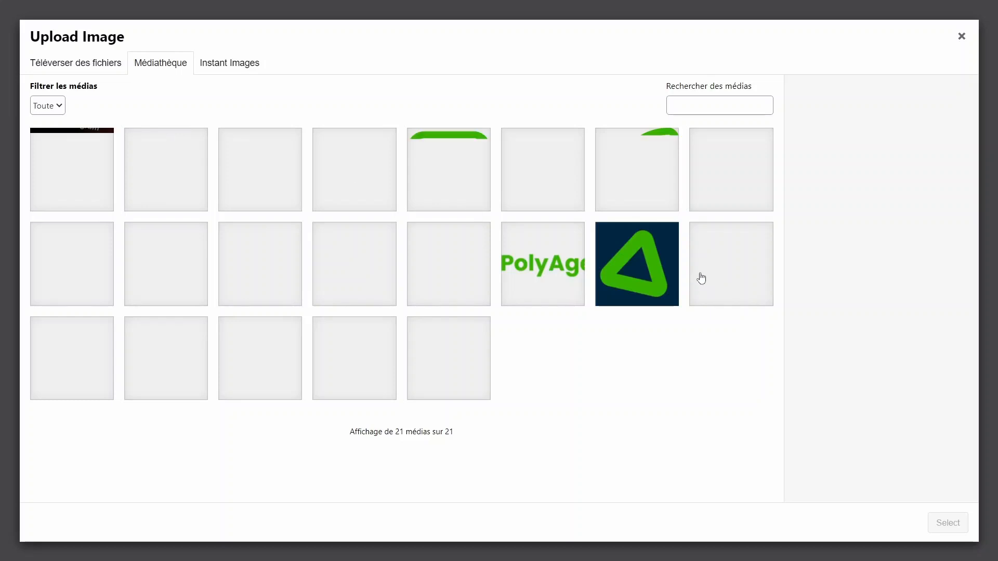
click(542, 274)
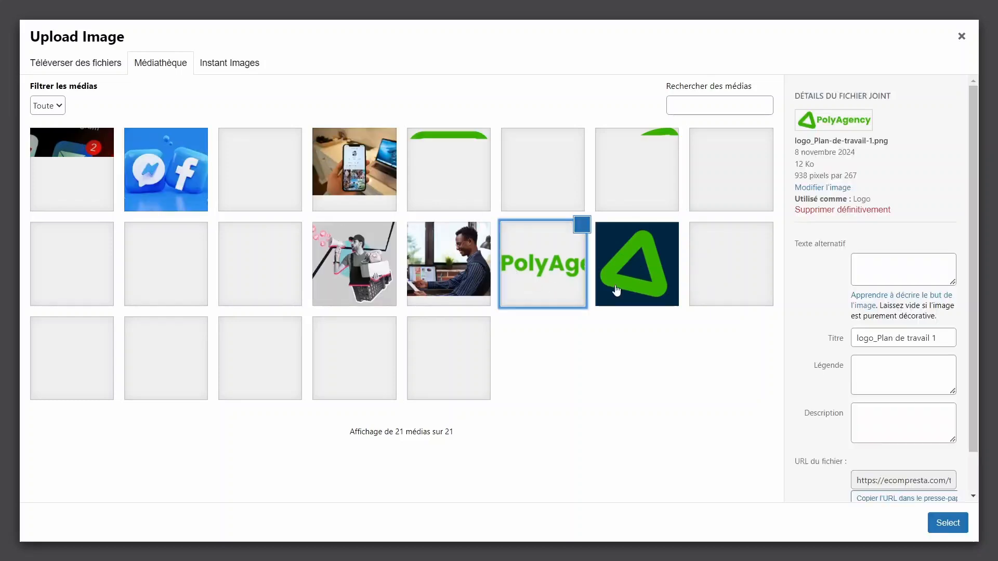
click(948, 523)
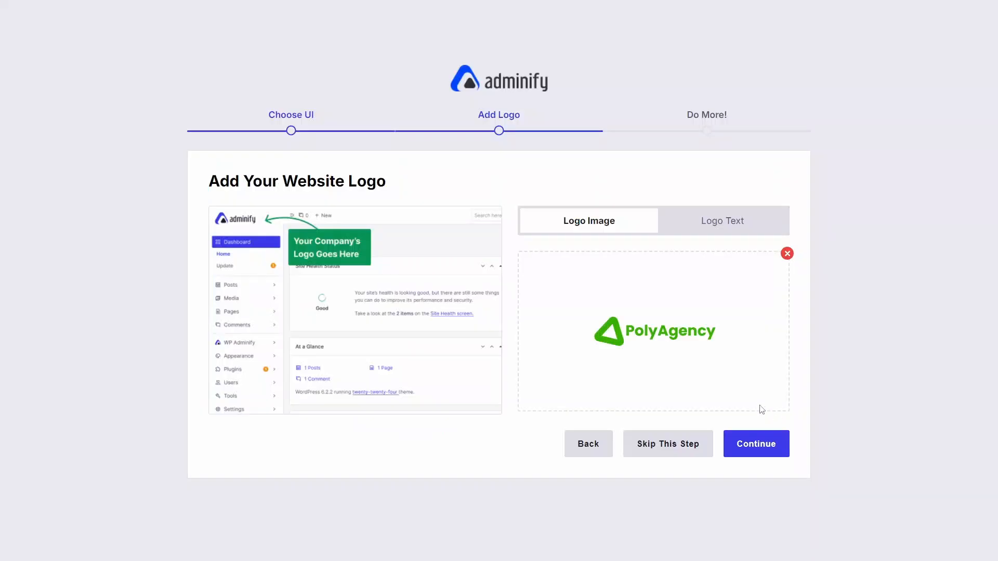
- Use a text logo reading "WordPress Addict" instead of an image and continue the wizard
click(717, 224)
click(611, 253)
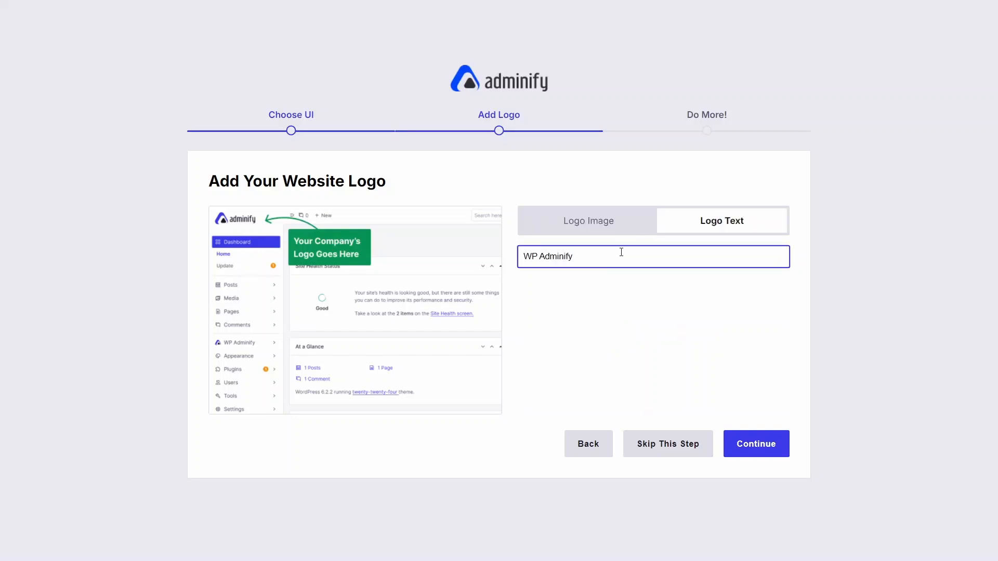
triple_click(621, 252)
text(WPrd)
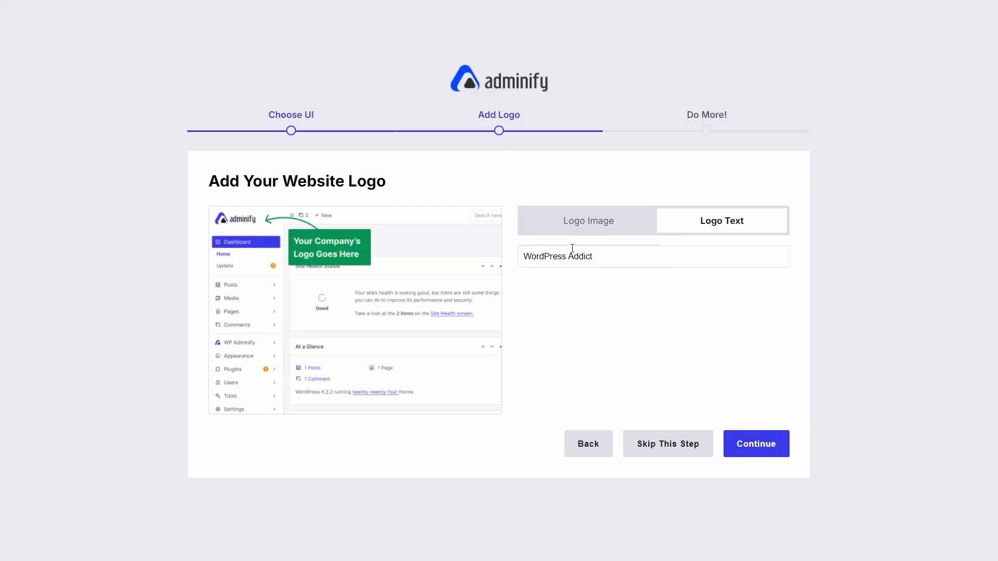
click(760, 446)
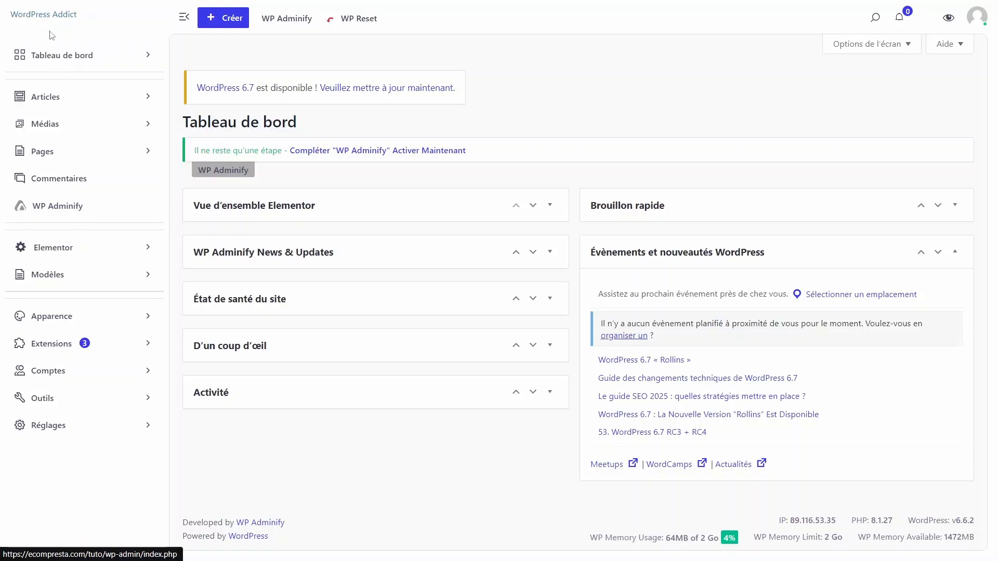
- Open the WP Adminify settings page, skipping the e-mail notification opt-in
click(58, 20)
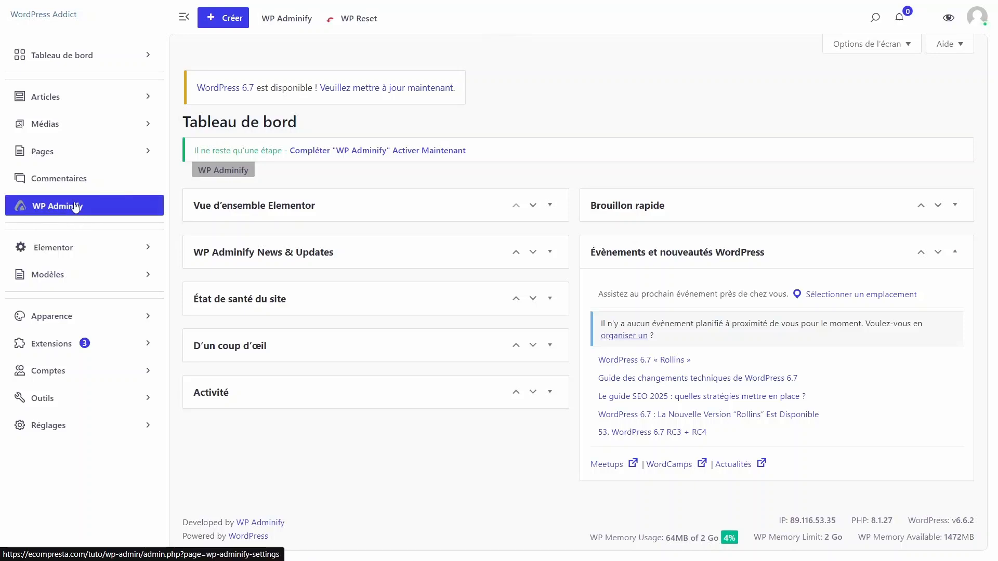
click(54, 211)
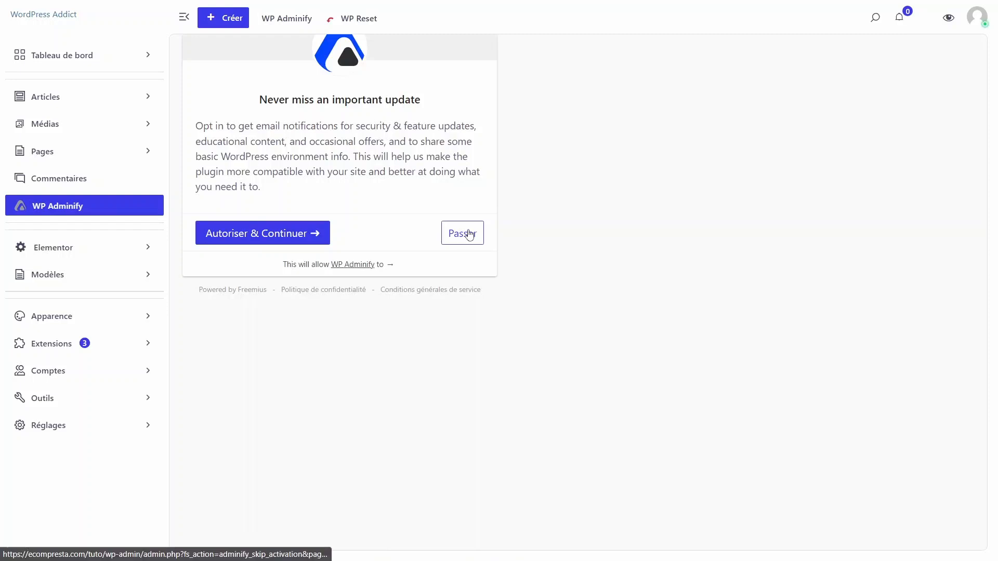
click(469, 236)
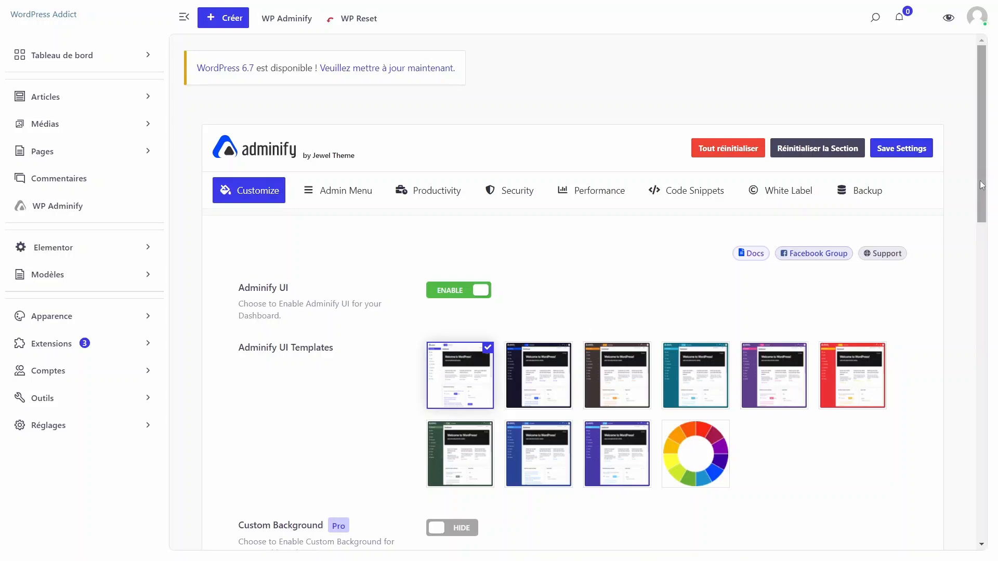
- Try the custom color option among the Adminify UI templates and switch back to the white template
scroll(658, 248, down, 4)
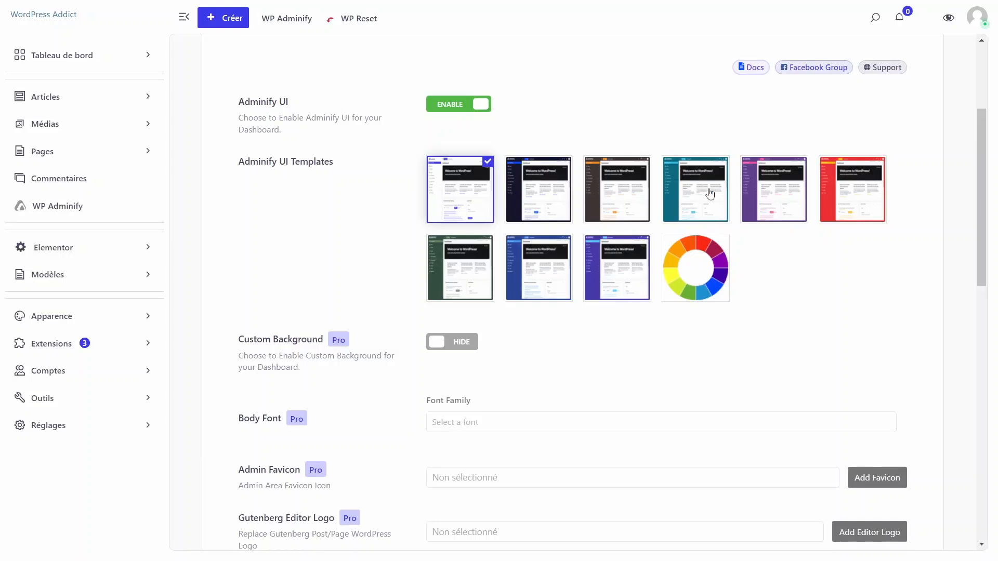
click(693, 271)
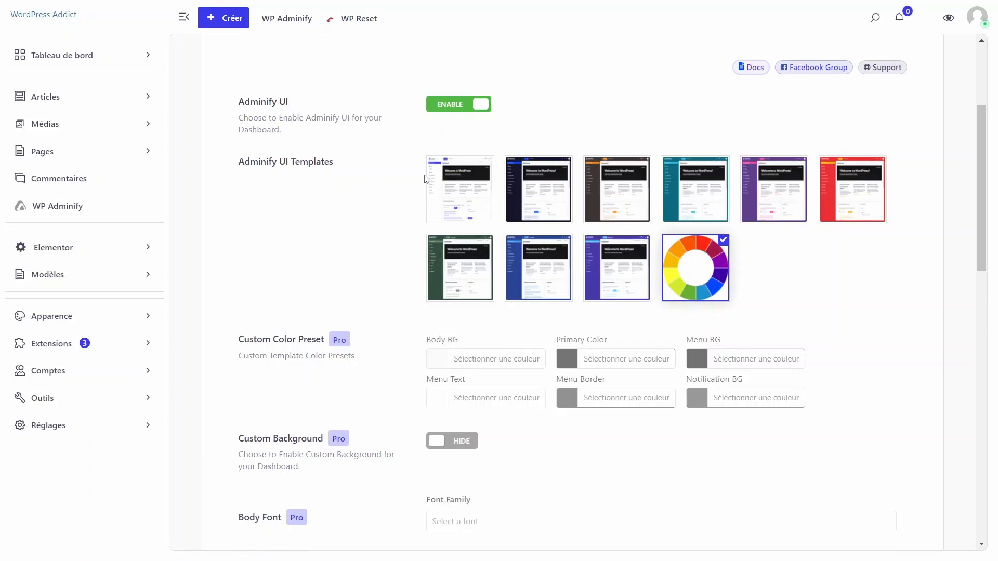
click(450, 191)
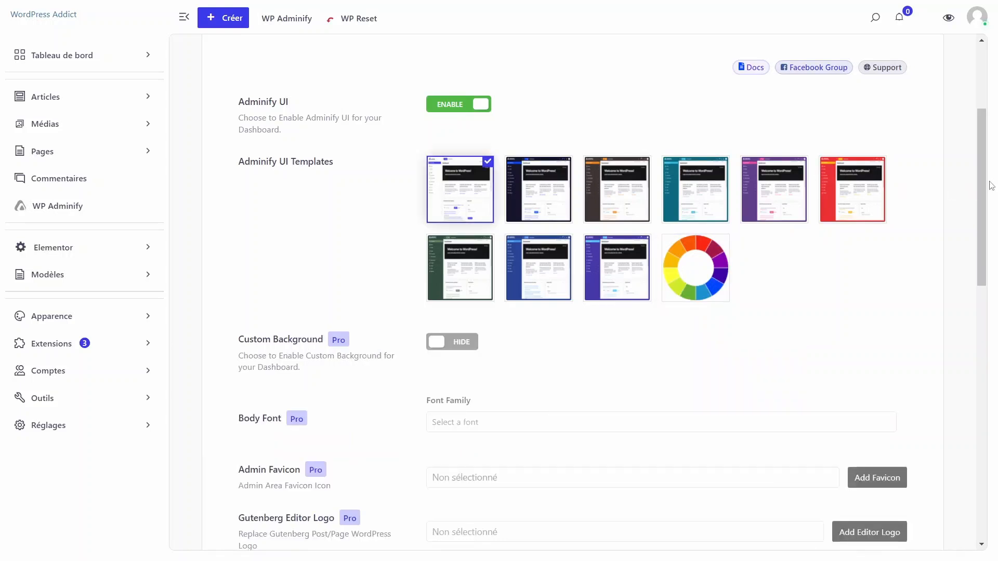
- Set the admin layout mode to Dark Mode in the Light/Dark Mode settings
scroll(990, 187, down, 3)
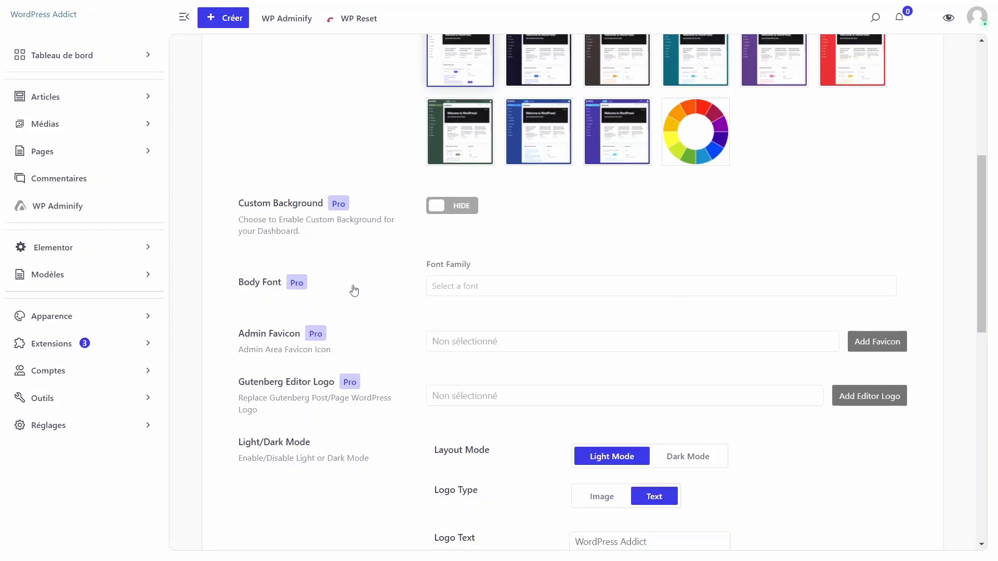
scroll(977, 234, down, 3)
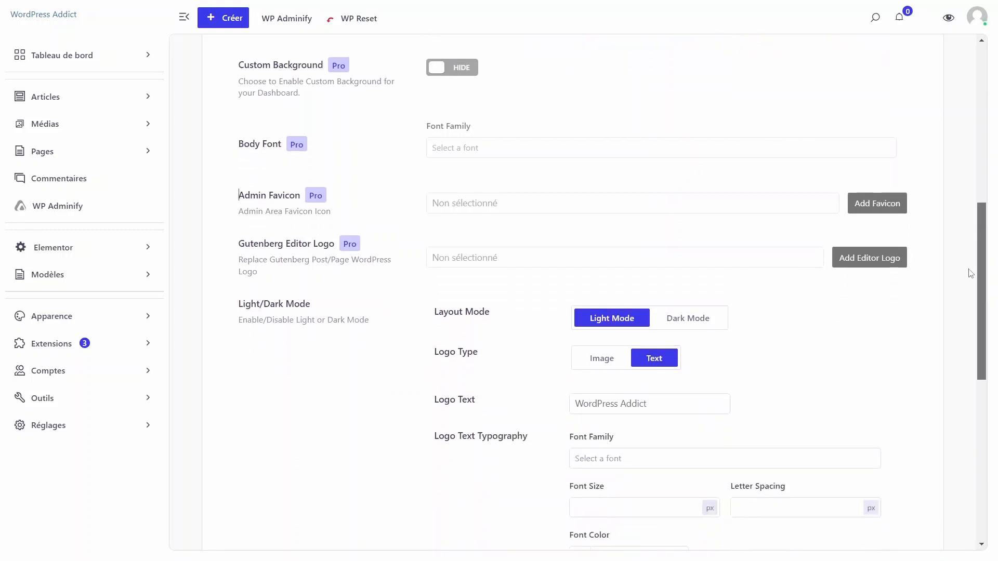
scroll(962, 285, down, 2)
scroll(962, 274, up, 2)
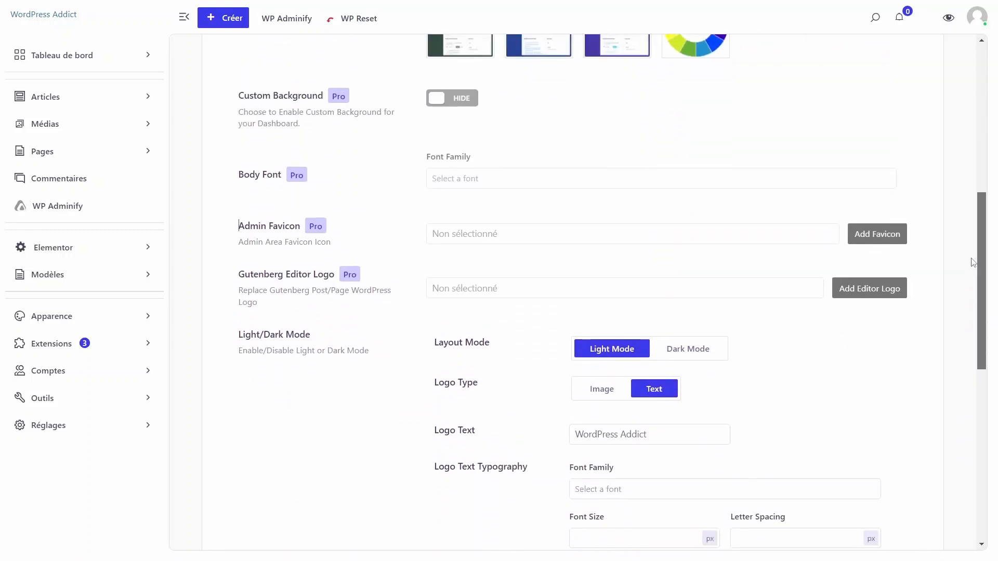
scroll(973, 263, down, 1)
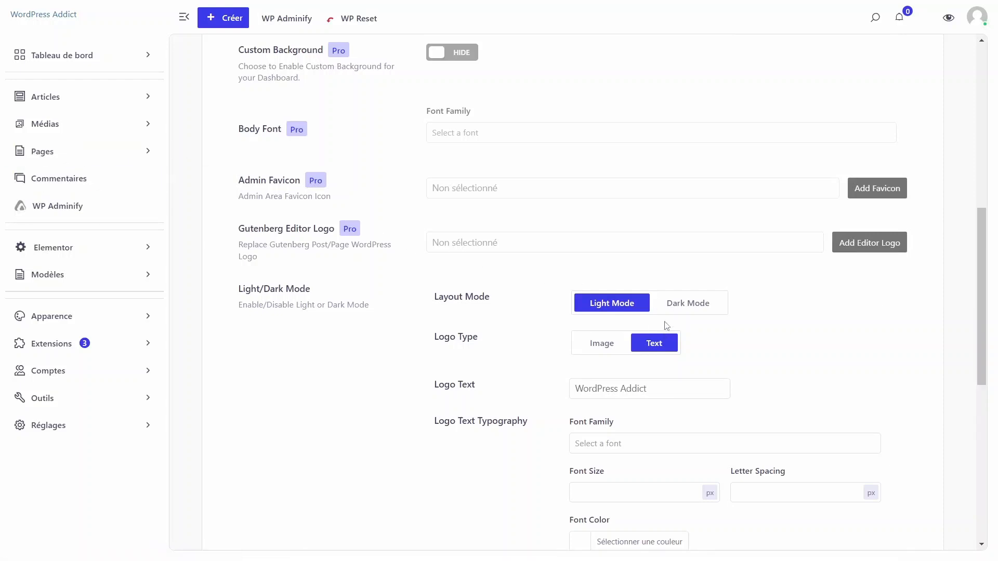
click(676, 306)
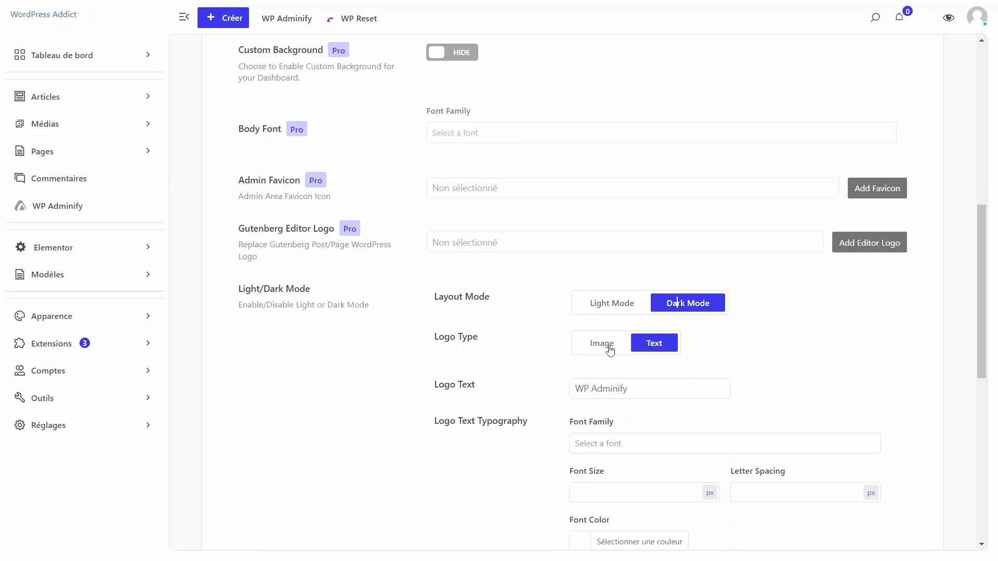
- Try a text logo for dark mode, replacing its logo text with "ufeufuez"
triple_click(434, 337)
click(608, 348)
click(643, 345)
click(648, 388)
triple_click(648, 388)
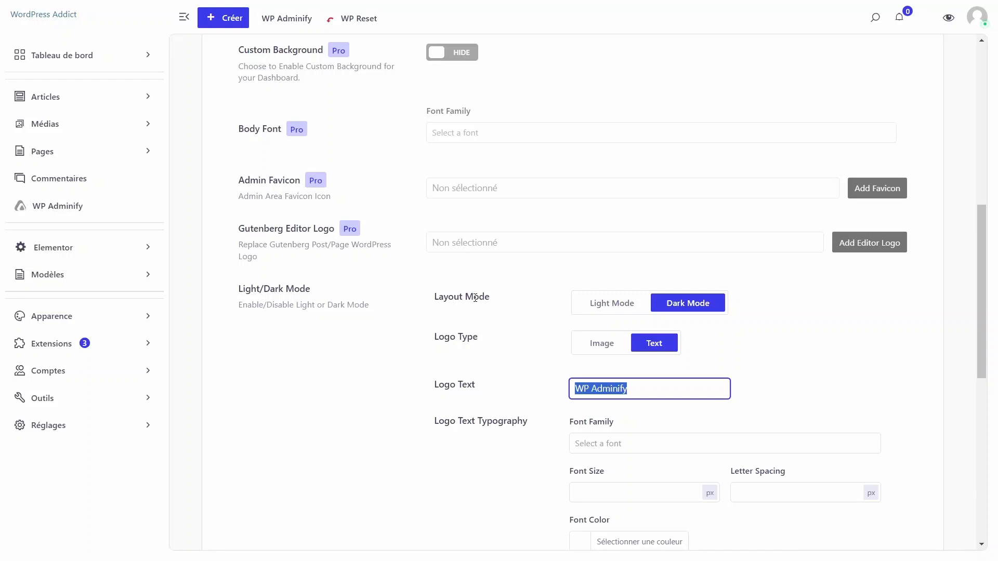
text(ufeufuez)
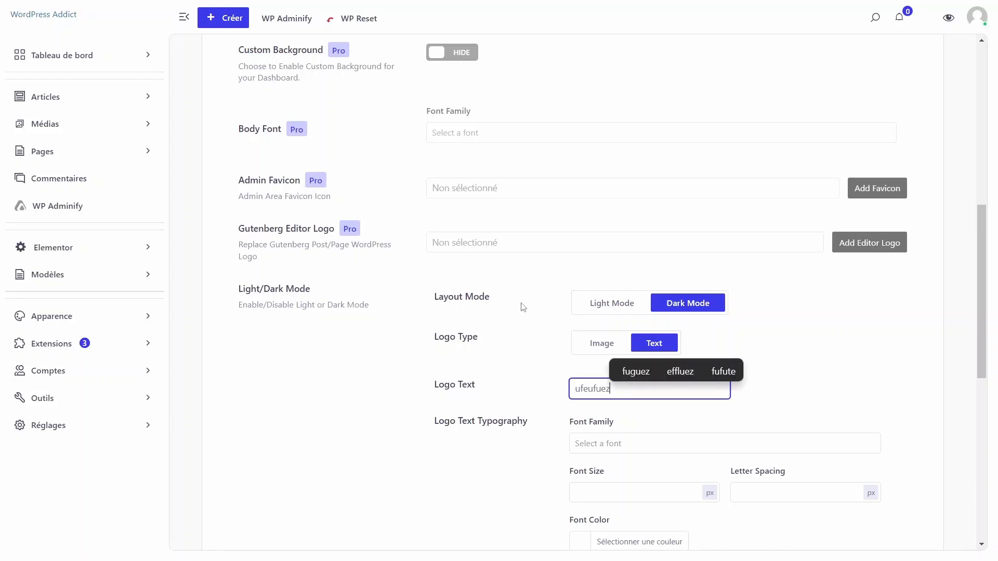
- Switch the dark mode logo type to Image and choose the PolyAgency logo, logo_Plan-de-travail-1.png, as the dark logo
click(601, 345)
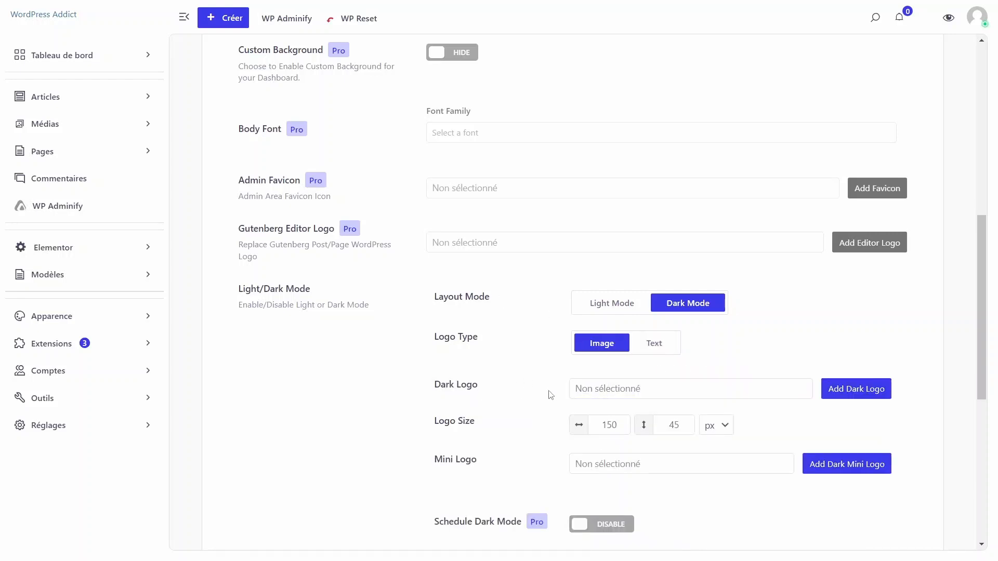
click(863, 389)
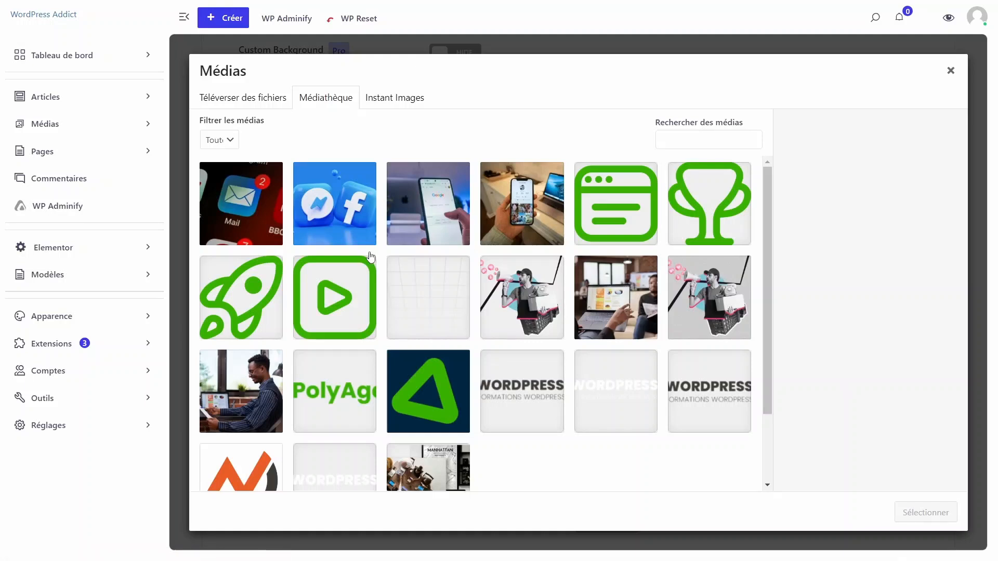
scroll(768, 246, down, 3)
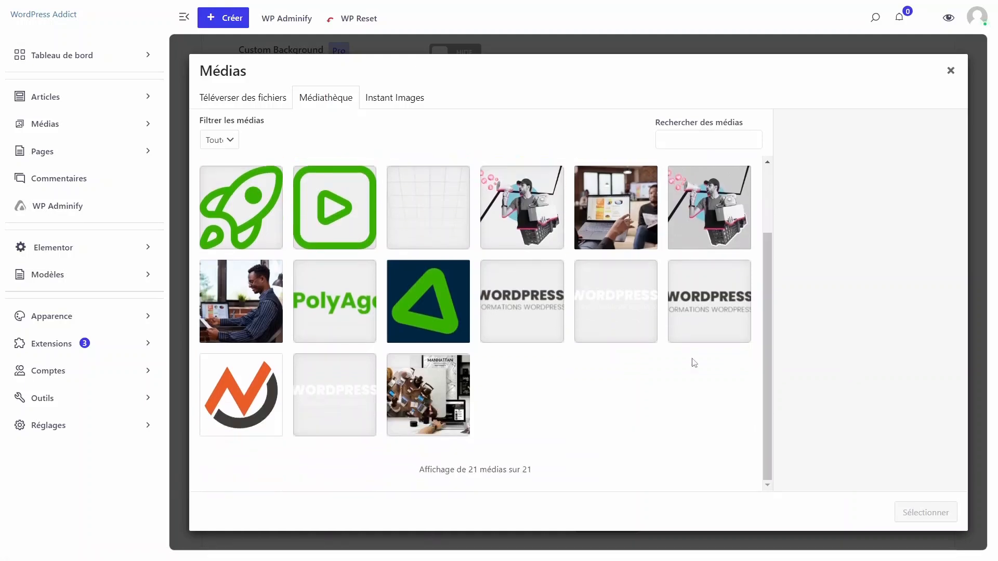
click(361, 317)
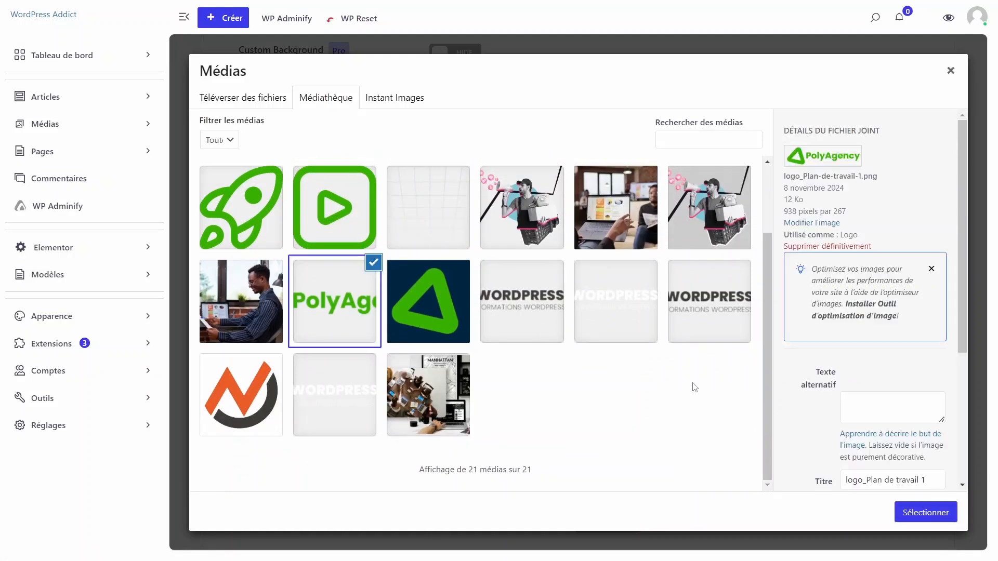
click(926, 513)
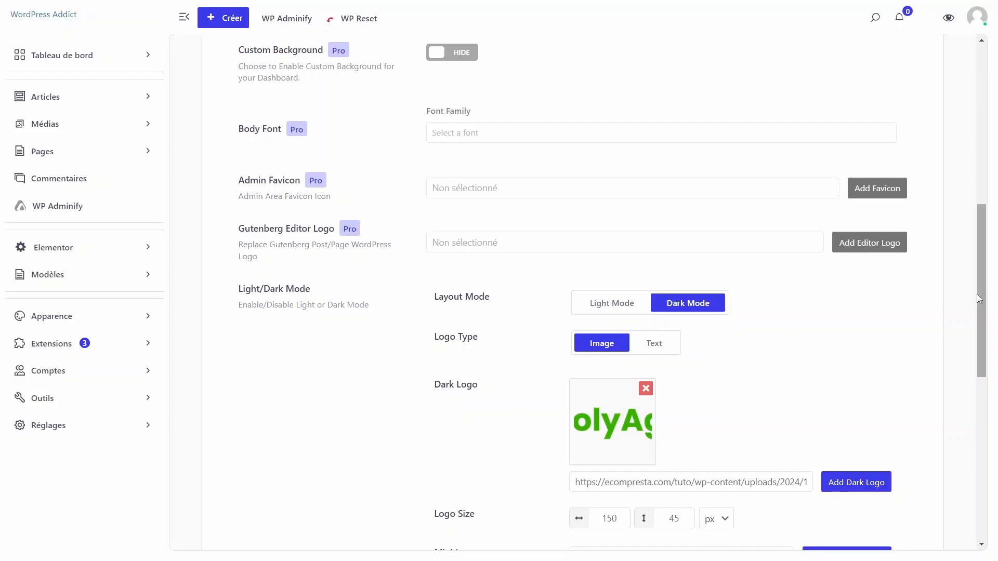
- Set the dark mini logo to the green triangle image on a dark blue background from the media library
drag(977, 294, 956, 494)
click(634, 97)
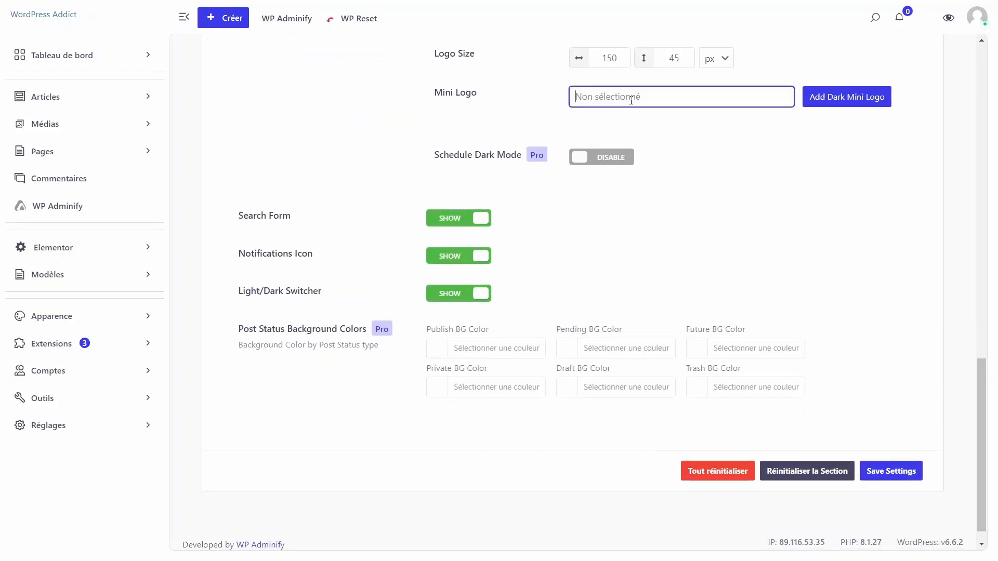
click(874, 98)
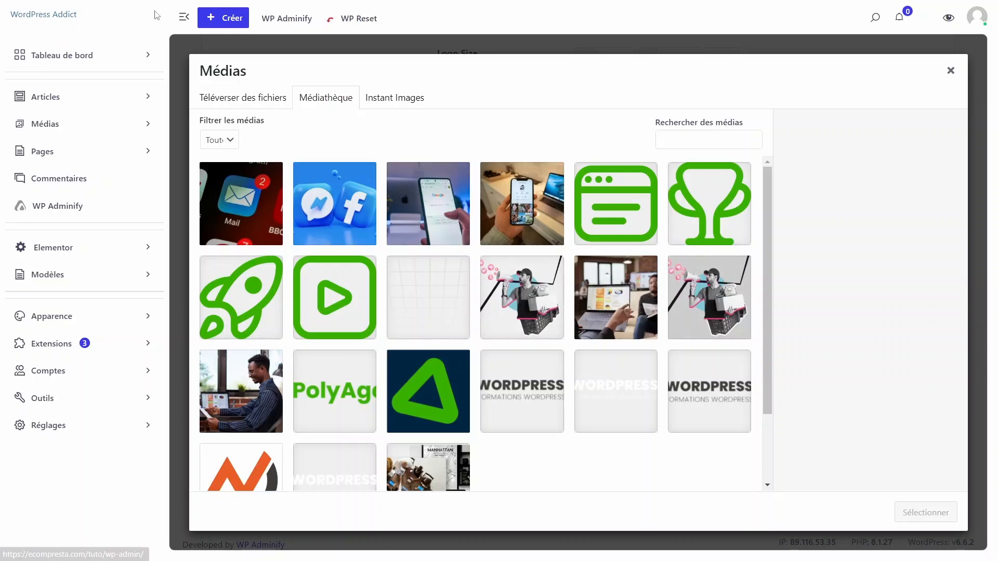
click(182, 19)
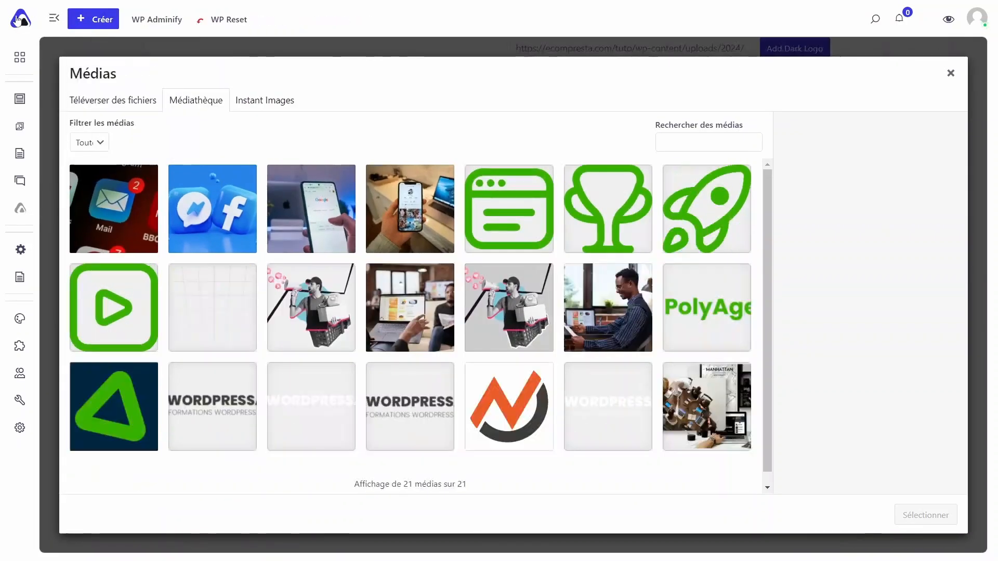
click(54, 18)
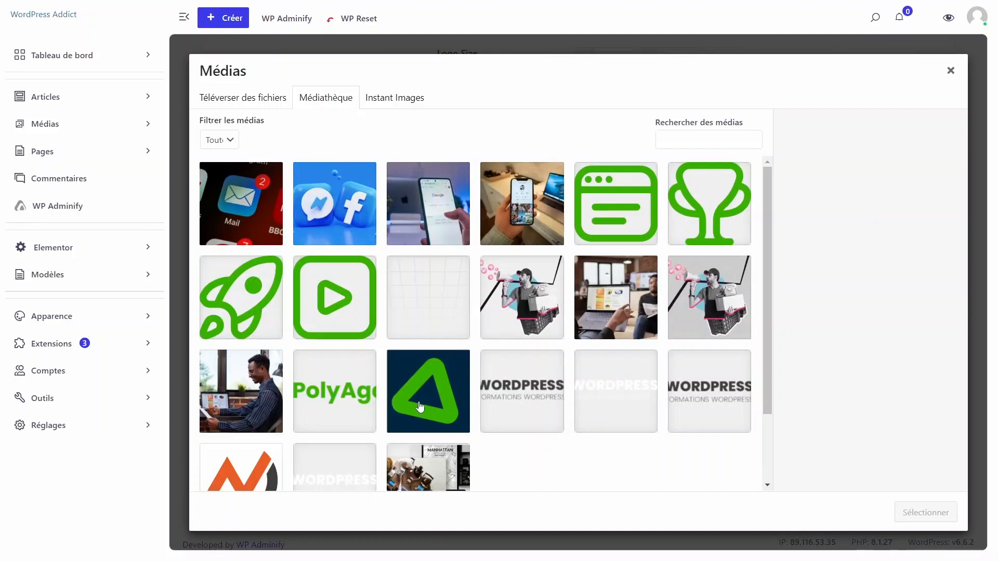
click(431, 386)
click(933, 512)
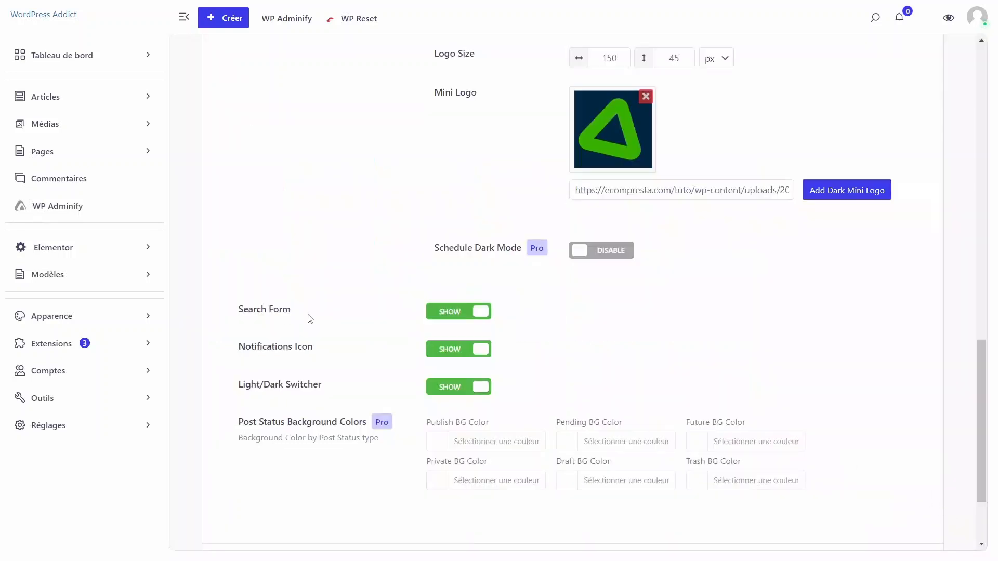
- Save the customization settings and go to the main dashboard to view the new look
scroll(974, 367, down, 3)
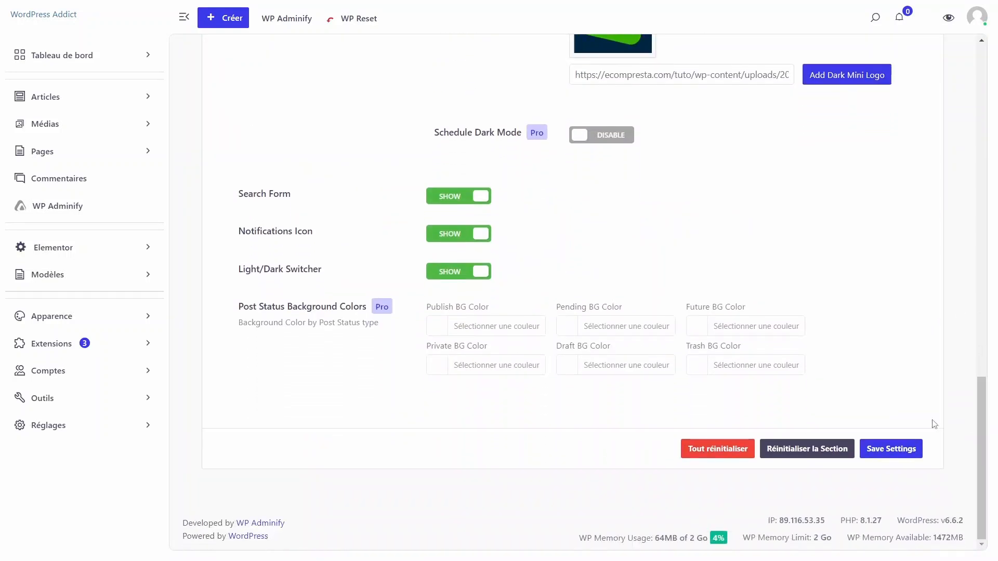
click(882, 452)
click(47, 22)
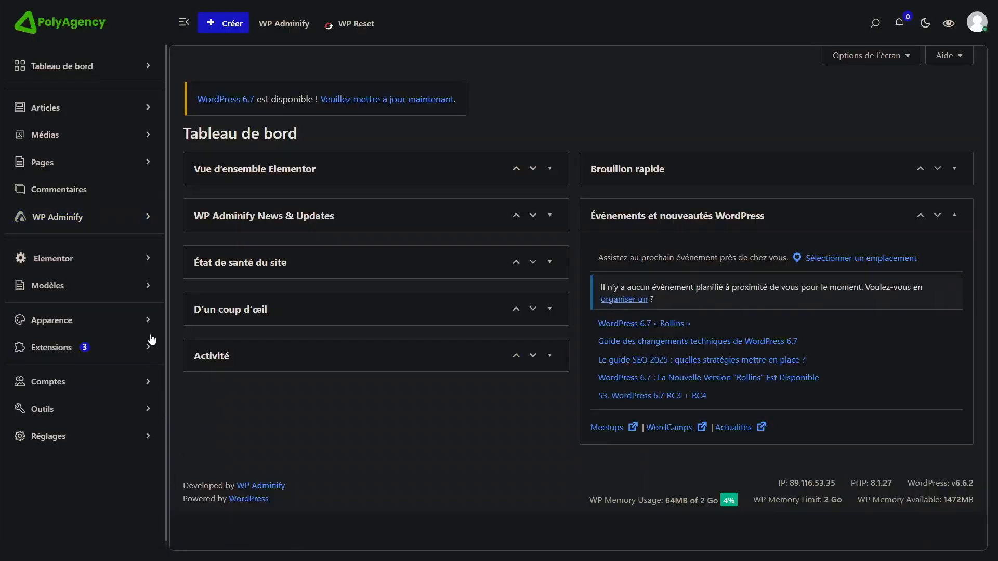
- Open the White Label section of the WP Adminify settings
click(86, 222)
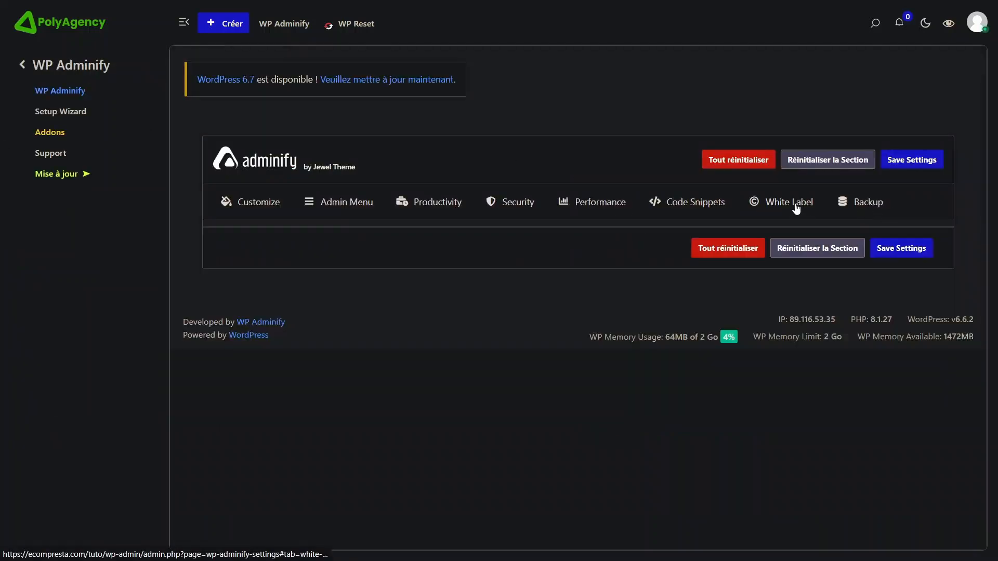
click(784, 202)
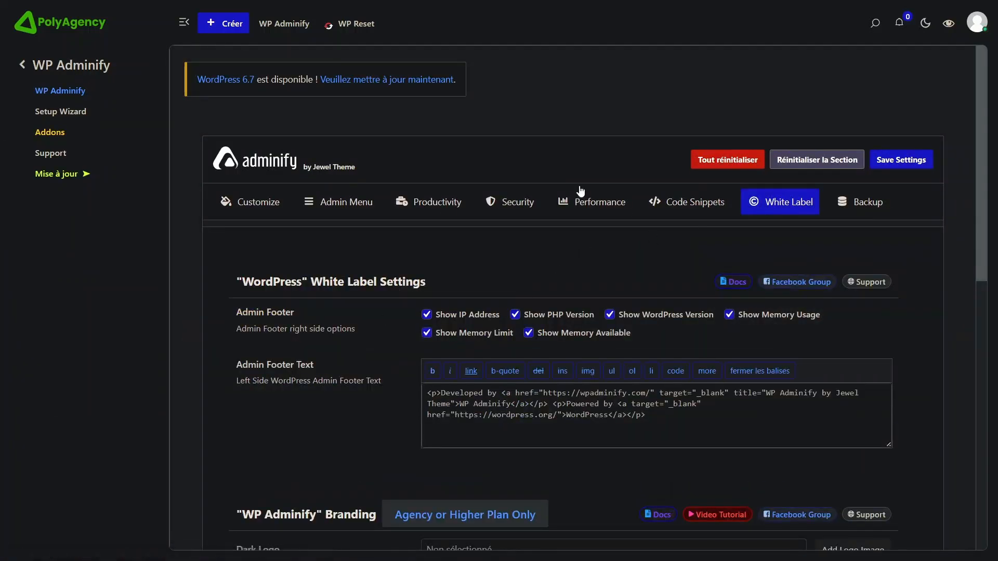
drag(984, 166, 980, 199)
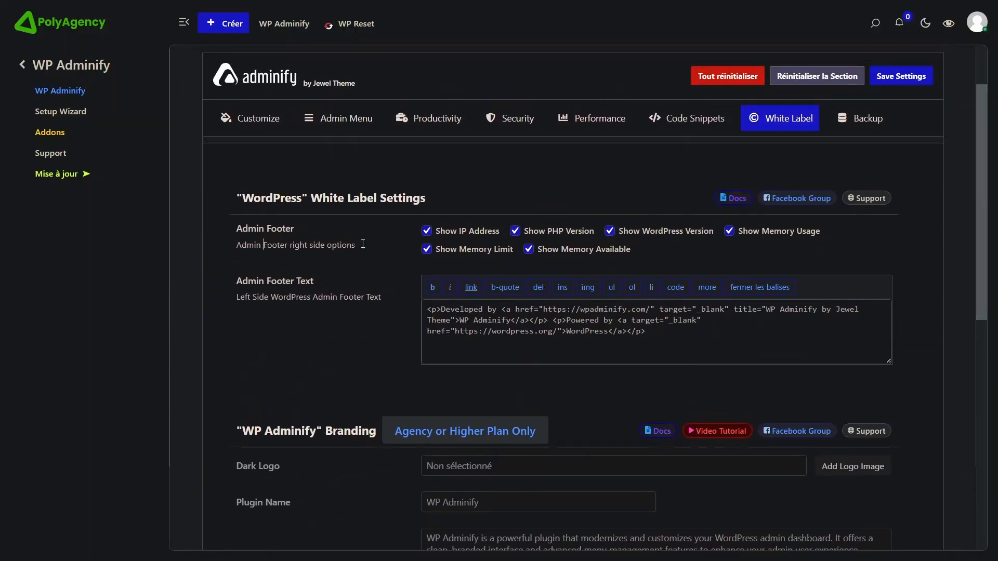
- Examine the Admin Footer display options and the HTML of the Admin Footer Text in the WordPress White Label Settings
drag(262, 245, 363, 244)
click(409, 264)
drag(979, 191, 947, 218)
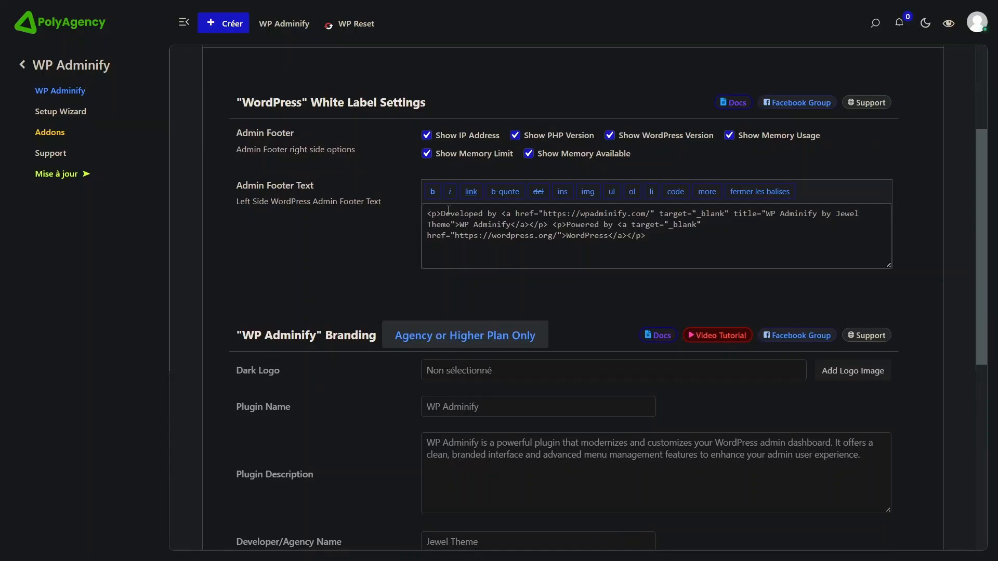
drag(449, 214, 524, 237)
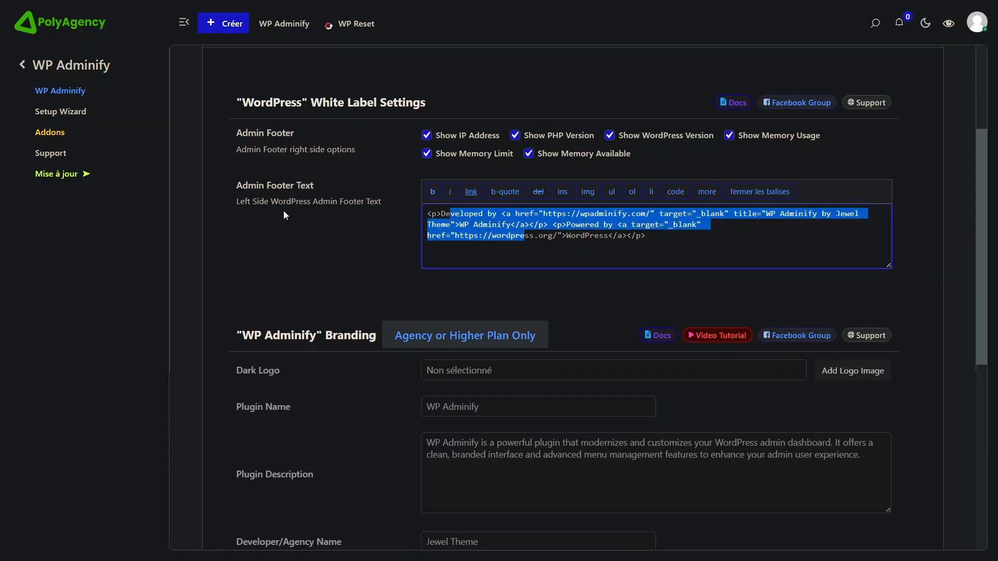
drag(241, 201, 374, 202)
click(250, 202)
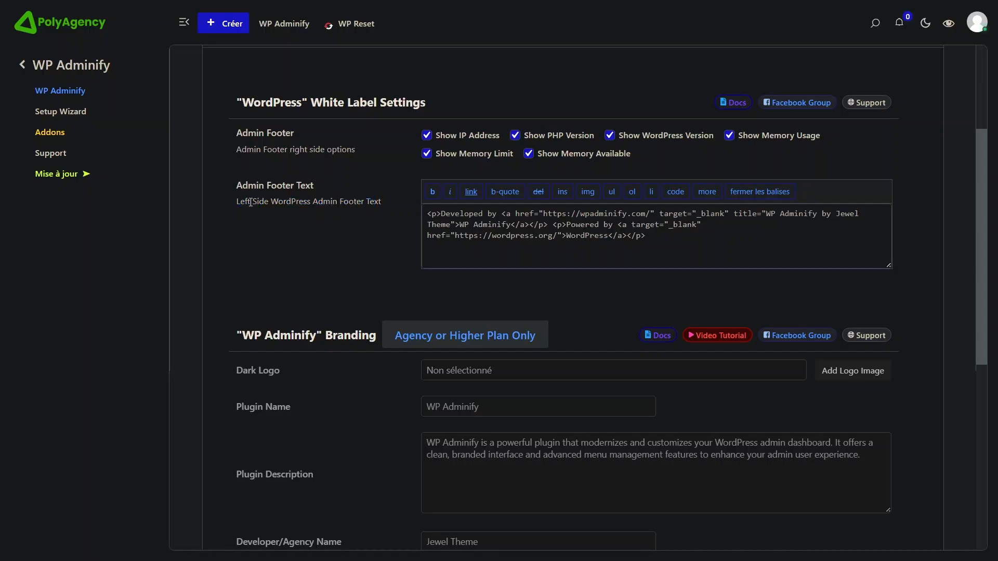
click(478, 224)
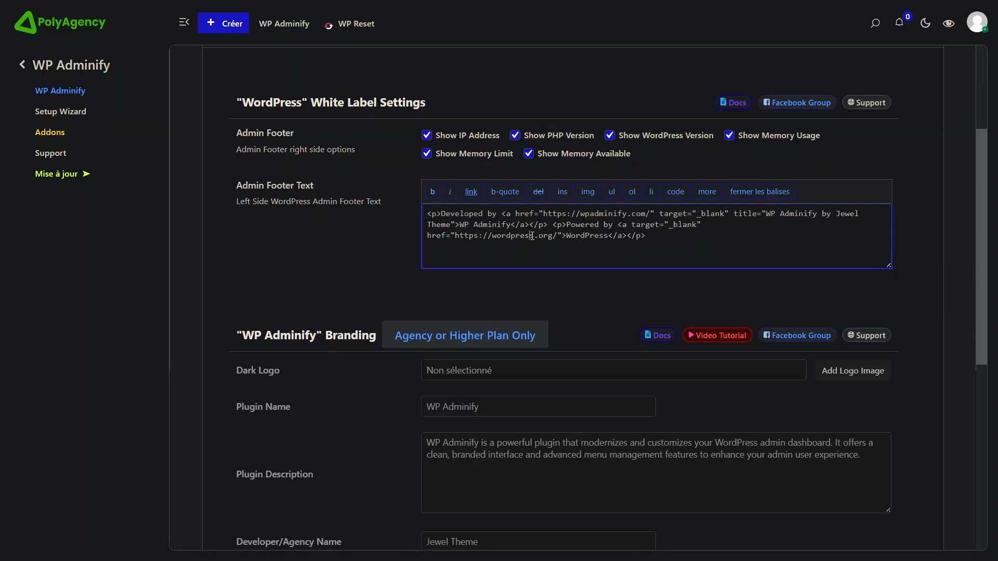
drag(442, 213, 499, 218)
drag(700, 217, 845, 218)
click(813, 217)
drag(767, 213, 618, 240)
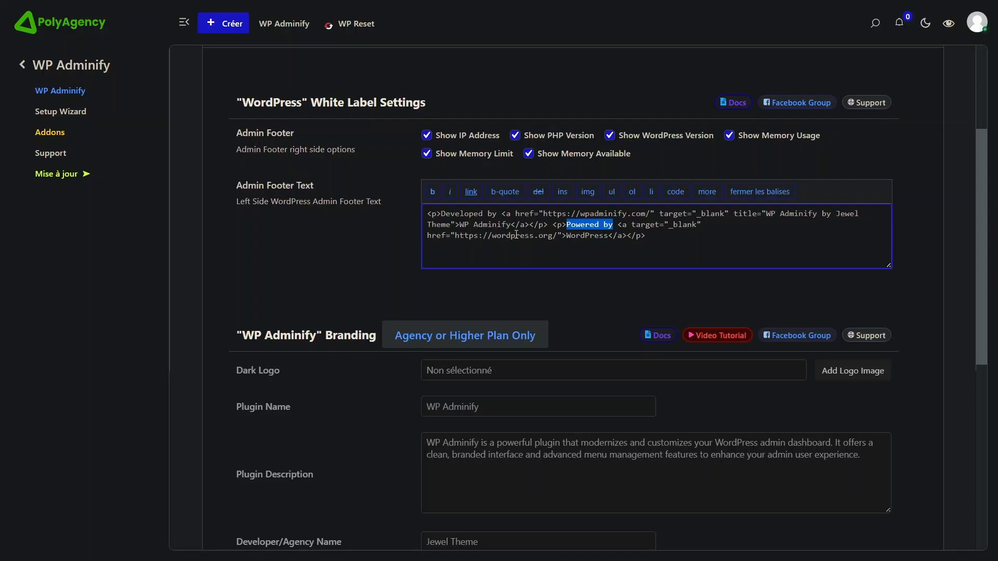
double_click(587, 235)
double_click(583, 224)
- Examine the WP Adminify Branding options, including the dark logo, plugin name and plugin description
scroll(978, 165, down, 3)
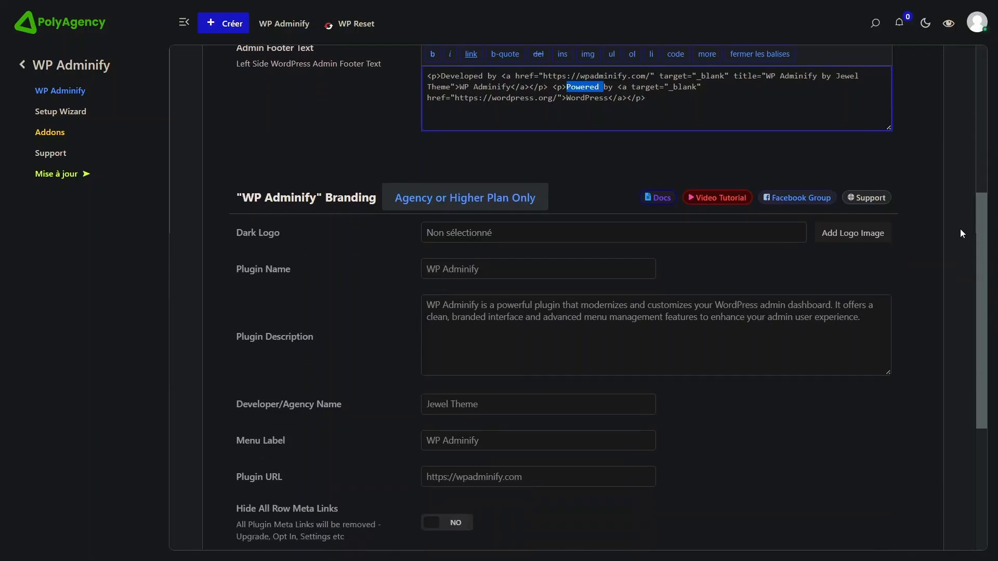
scroll(967, 160, up, 3)
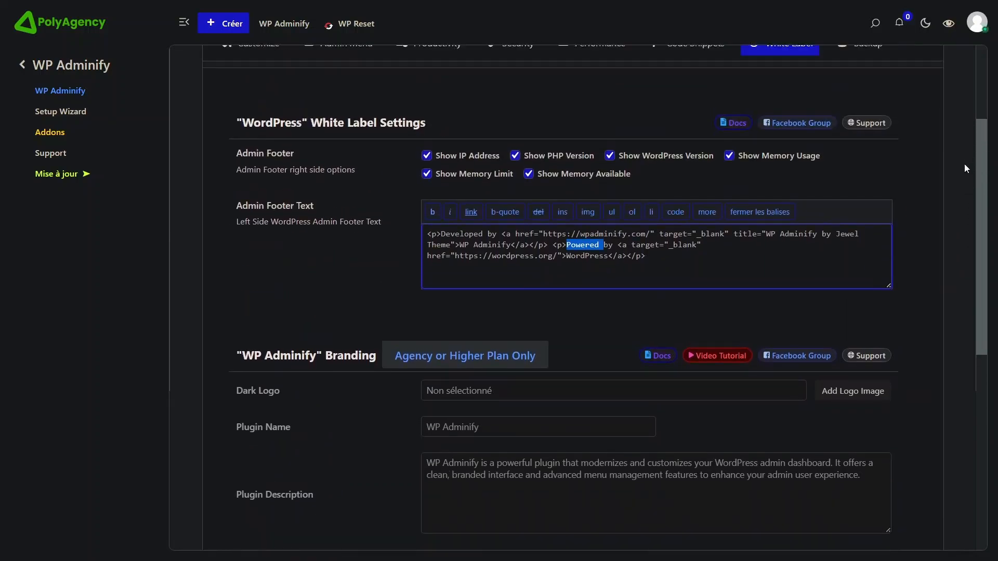
scroll(965, 164, down, 3)
drag(943, 237, 939, 244)
click(512, 204)
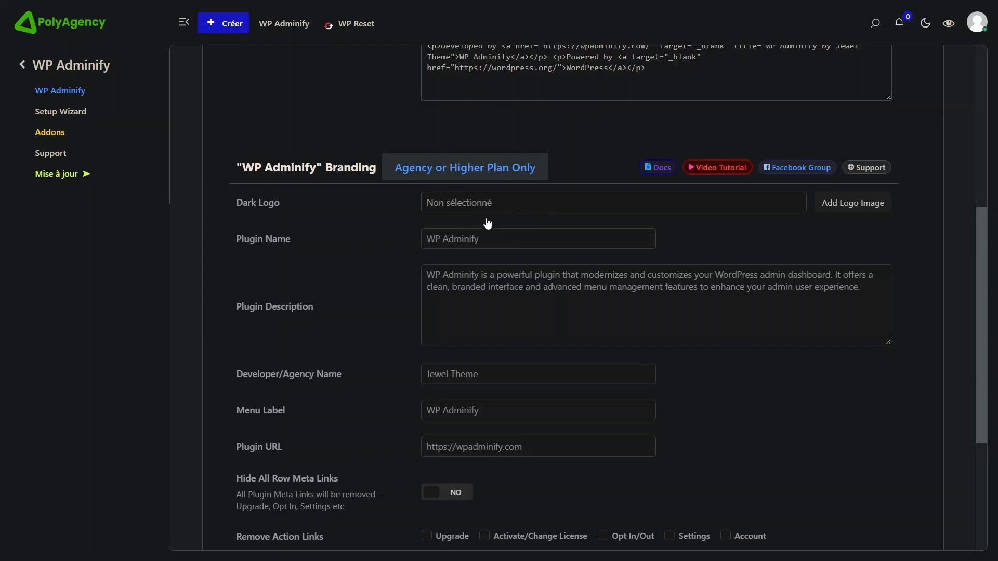
click(279, 203)
triple_click(534, 235)
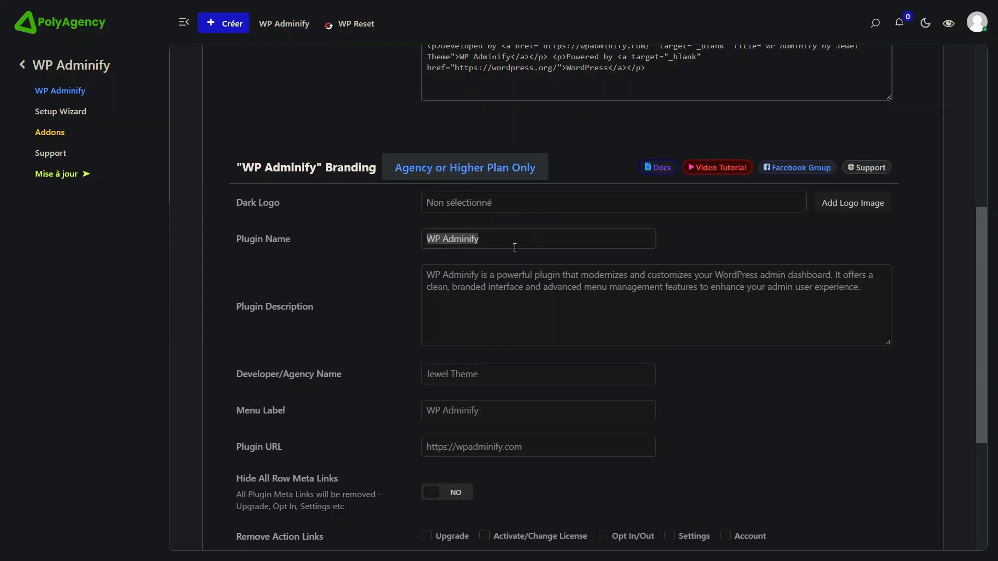
click(292, 242)
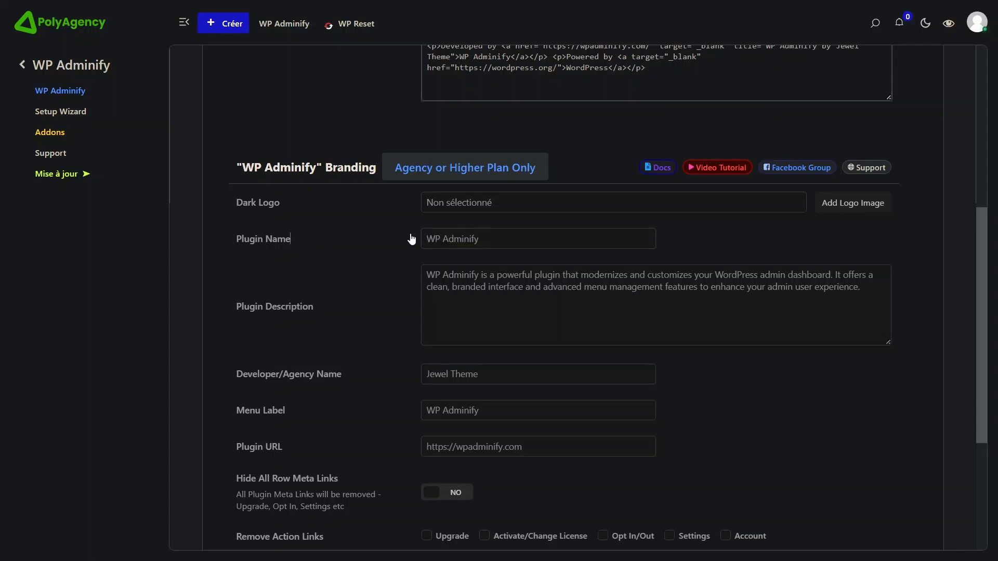
triple_click(470, 239)
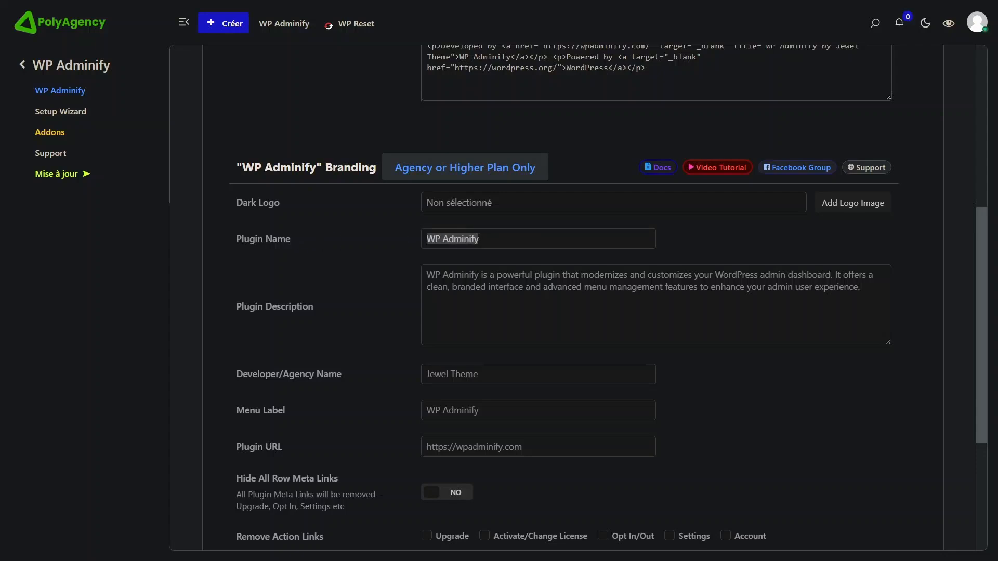
triple_click(882, 295)
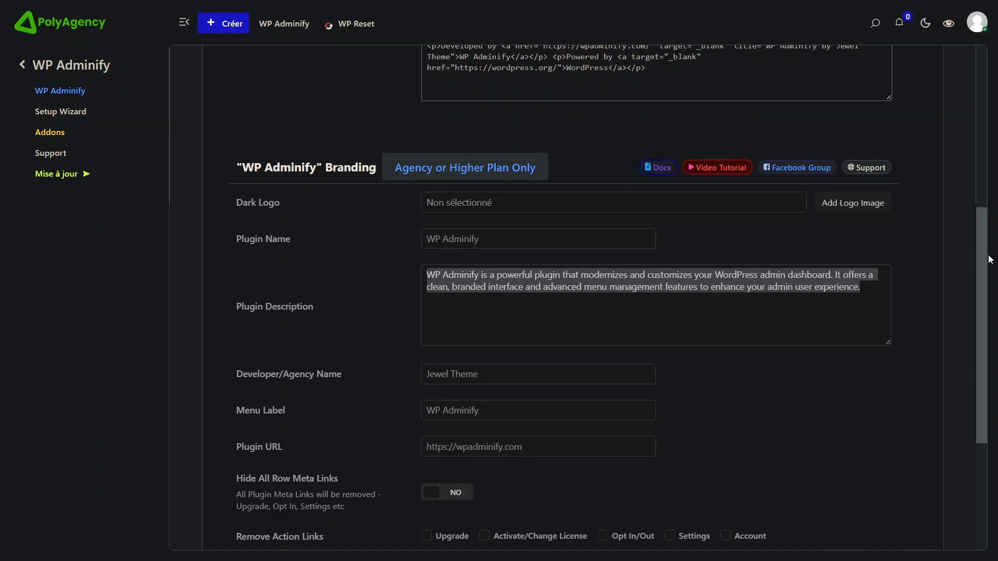
scroll(973, 305, down, 2)
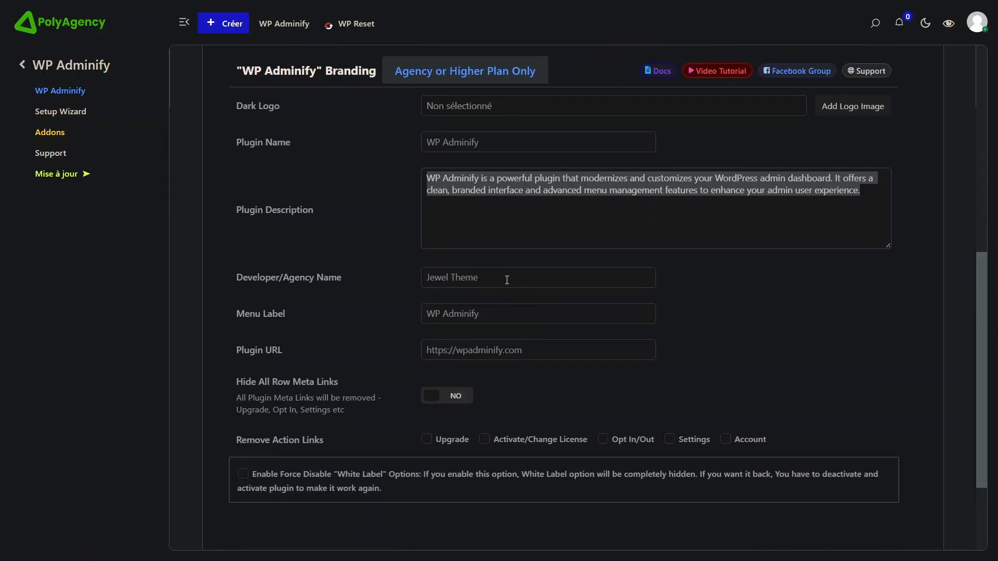